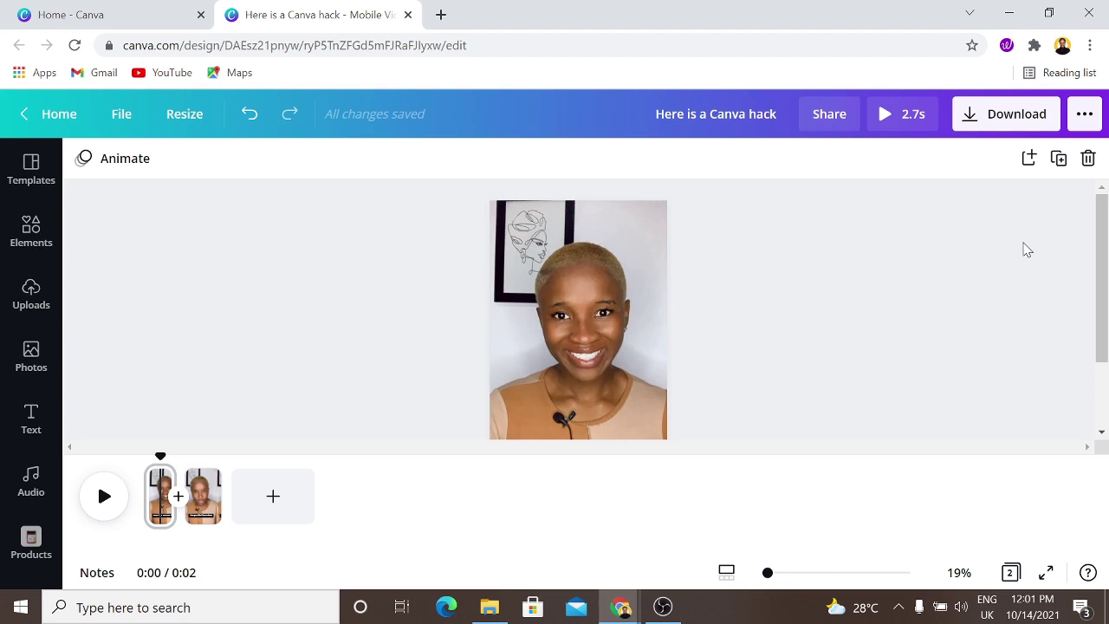
# - Preview the two-caption design full screen, then return to the Canva home page
pyautogui.click(905, 117)
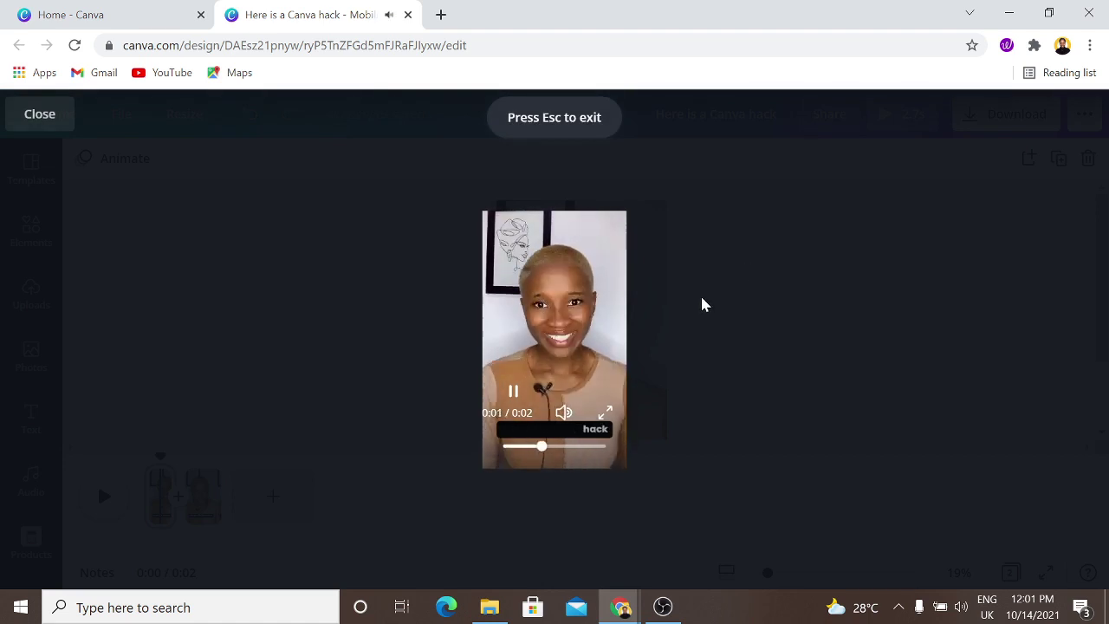
pyautogui.click(608, 412)
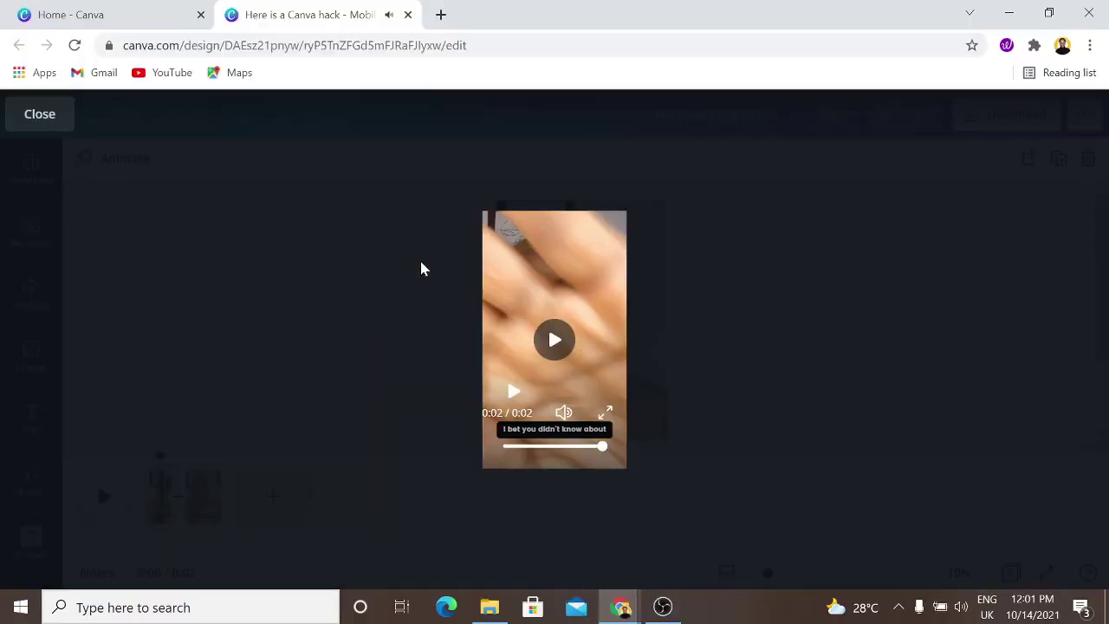
pyautogui.click(57, 123)
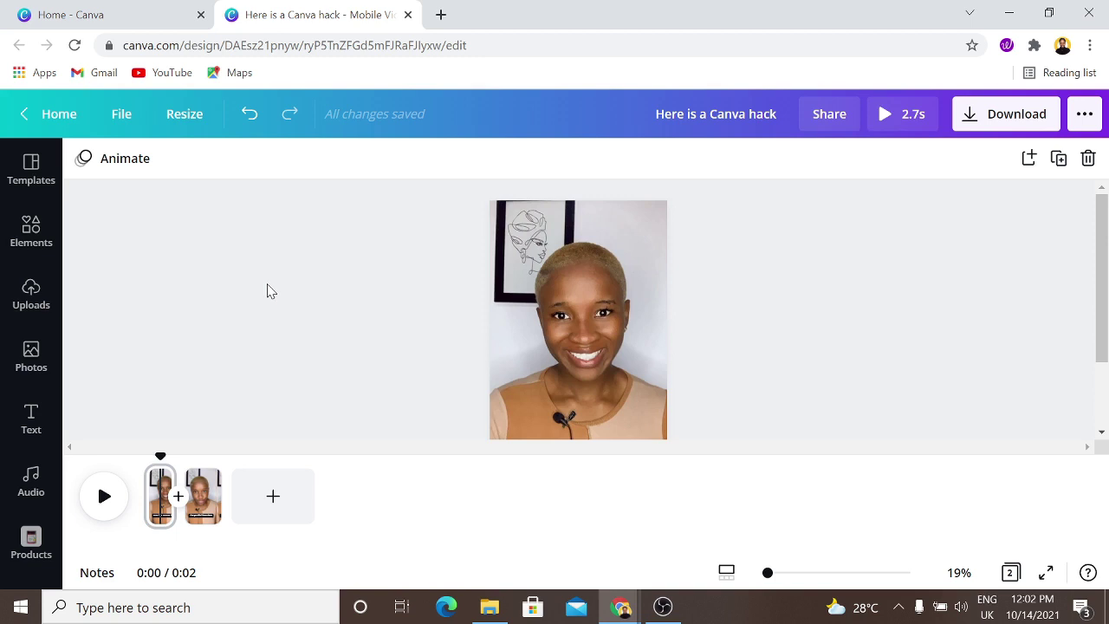
pyautogui.click(75, 12)
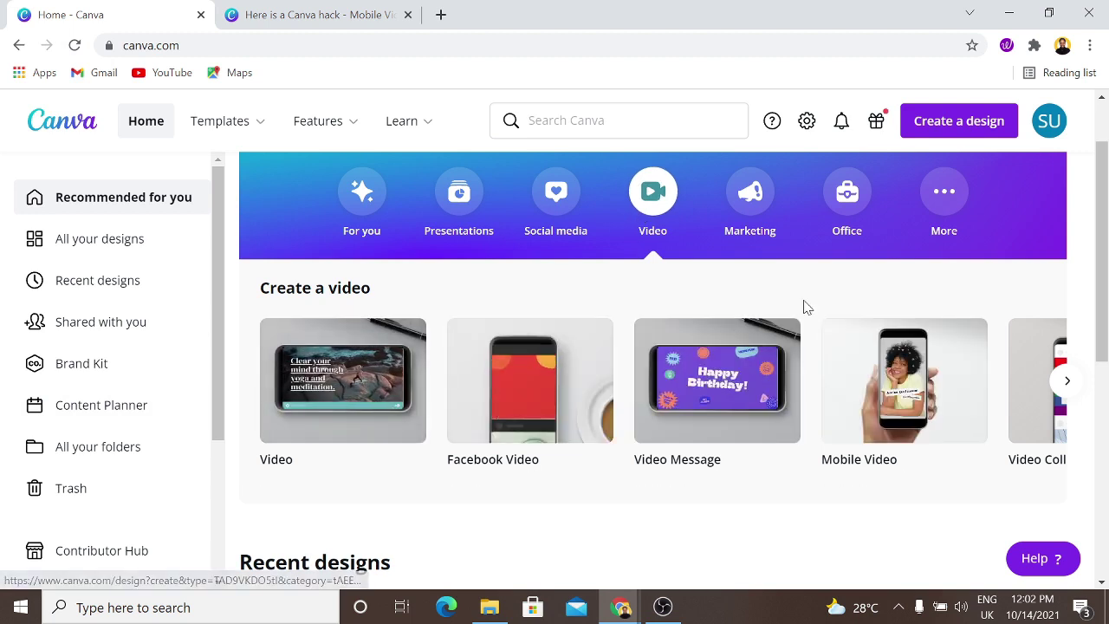
# - Create a blank Mobile Video design and show the Uploads library
pyautogui.click(910, 379)
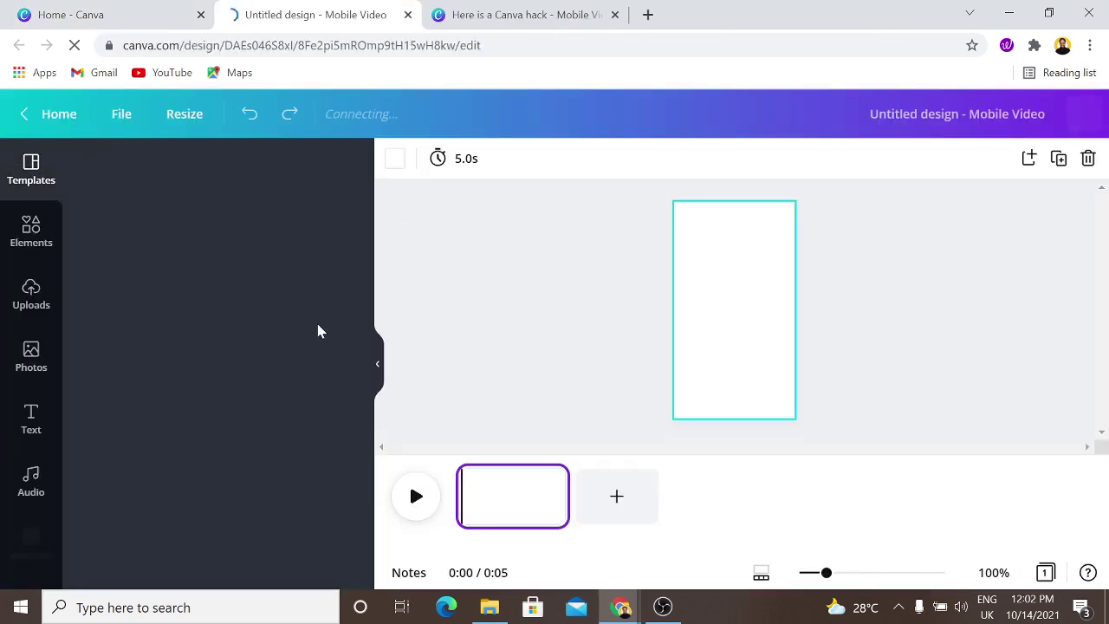
pyautogui.click(26, 296)
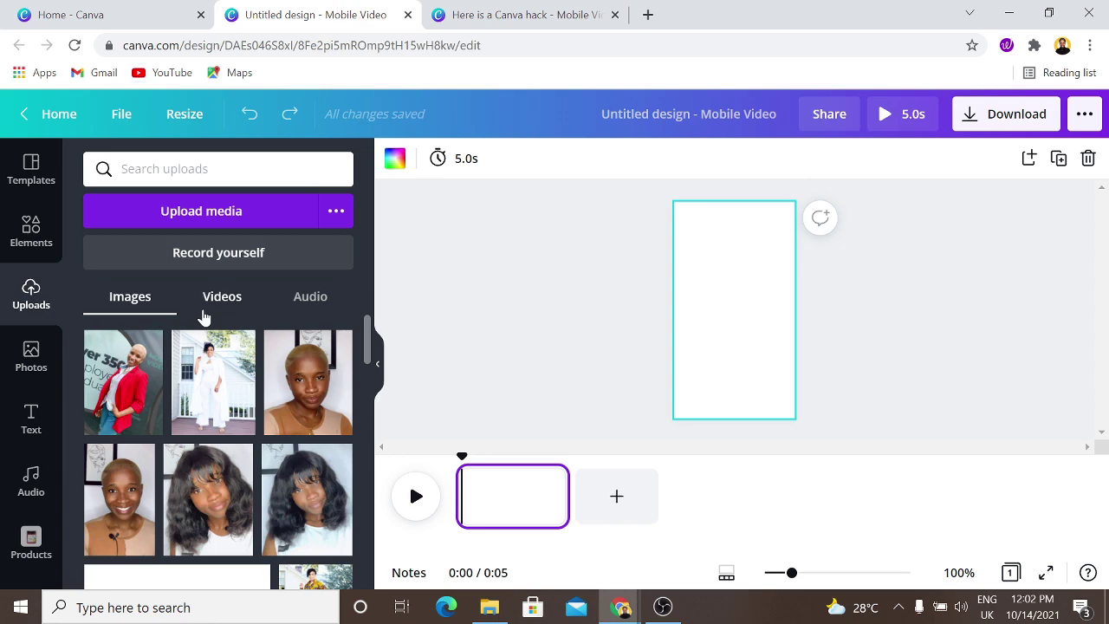
# - Add the 3-second uploaded video clip and set it as the page background
pyautogui.click(205, 305)
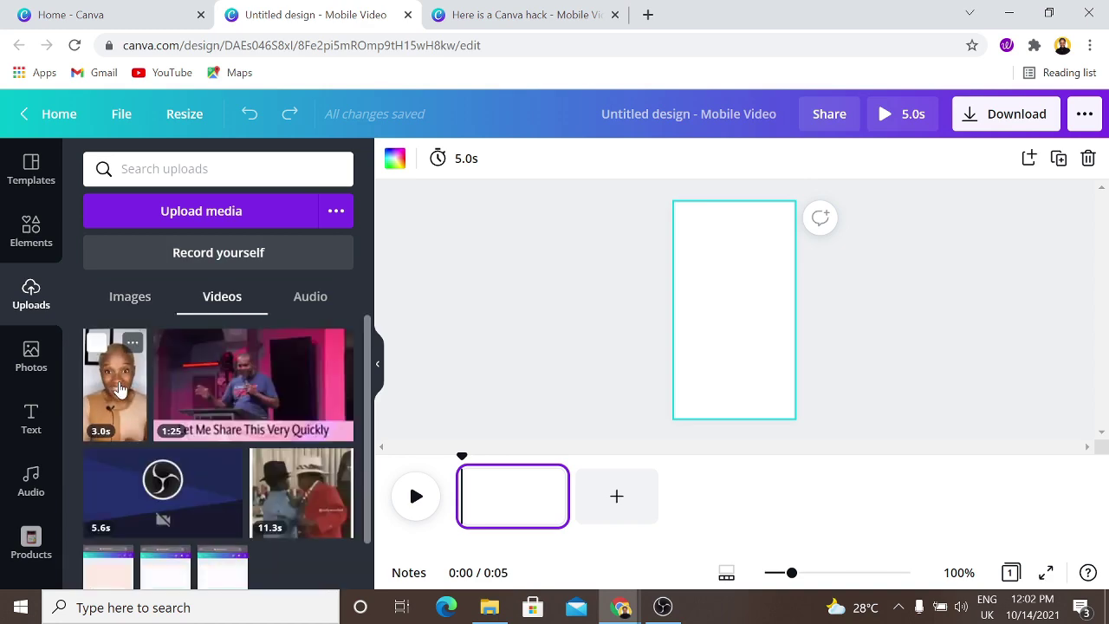
pyautogui.click(116, 377)
pyautogui.click(128, 303)
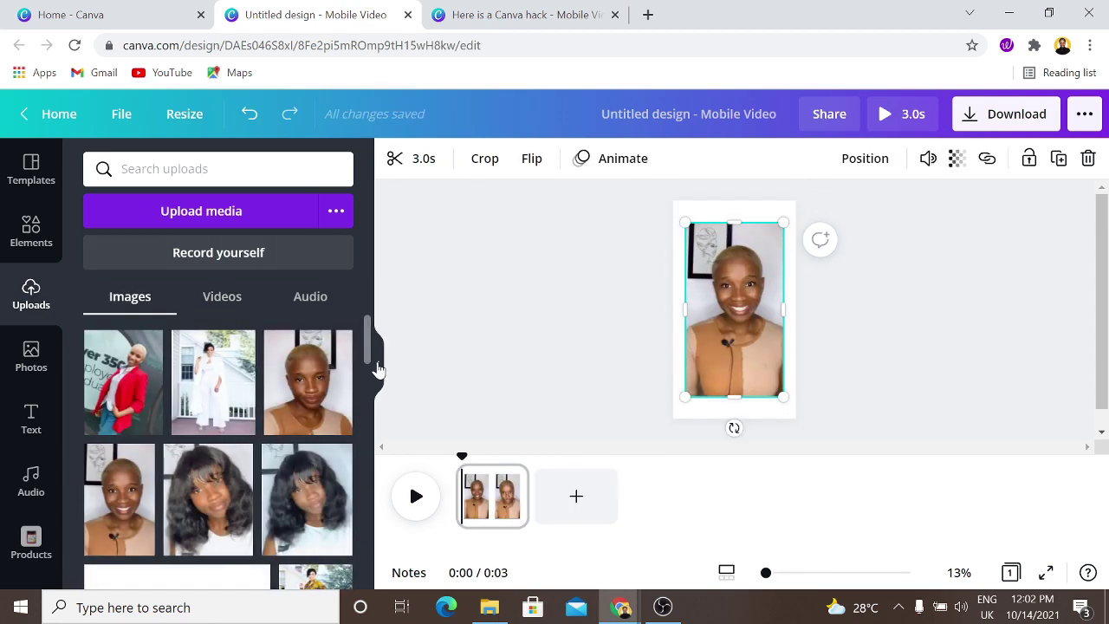
pyautogui.click(376, 365)
pyautogui.rightClick(582, 312)
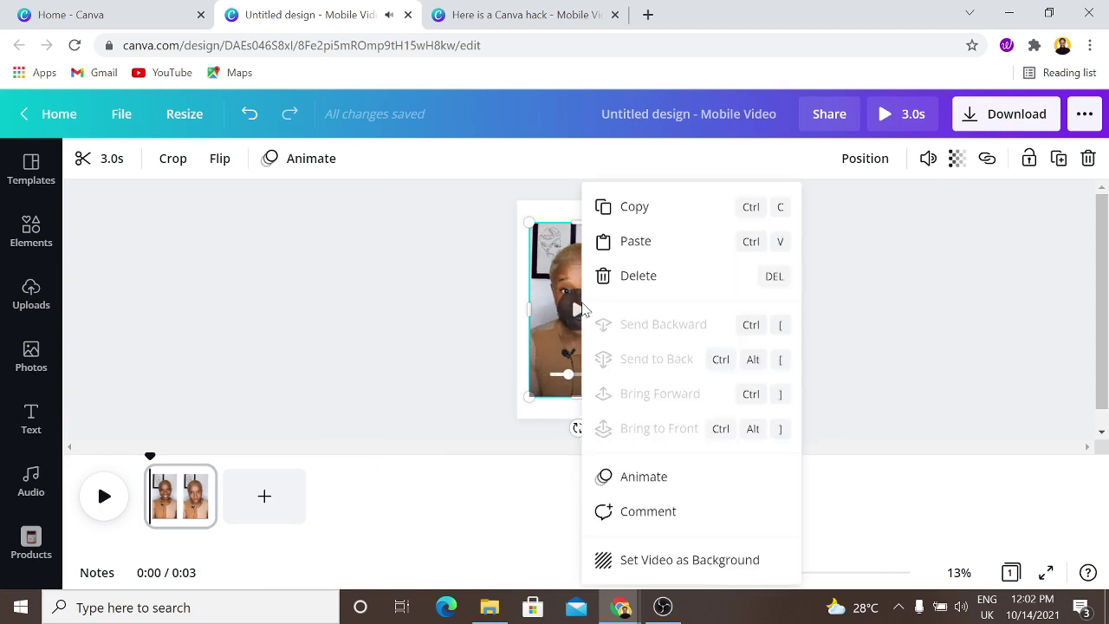
pyautogui.click(641, 561)
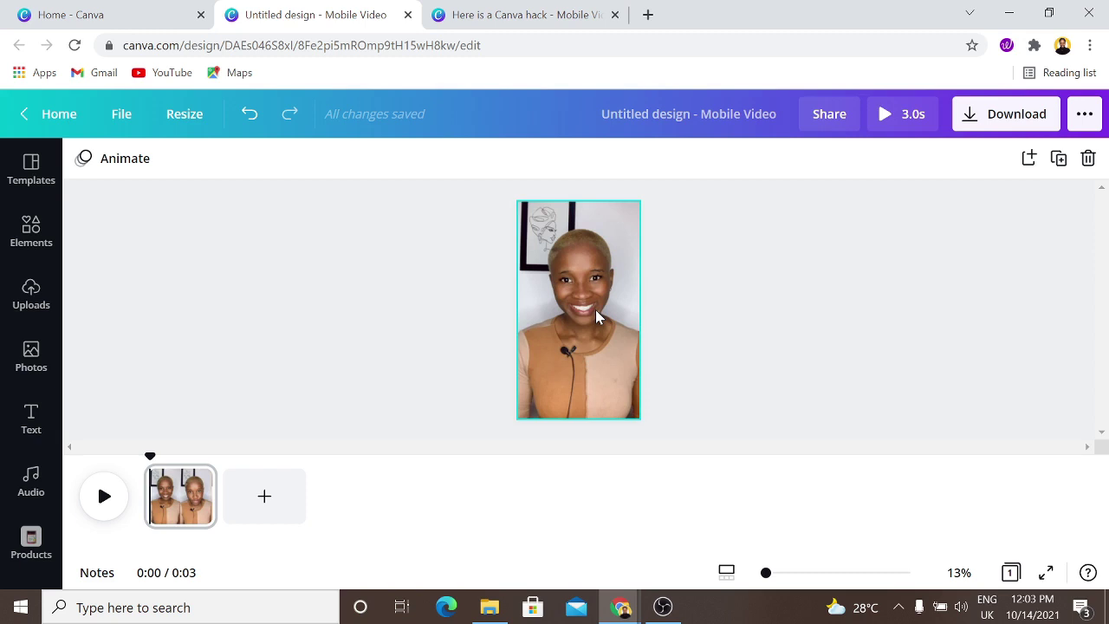
# - Add a 'Your paragraph text' box and enlarge it near the bottom of the clip
pyautogui.press('t')
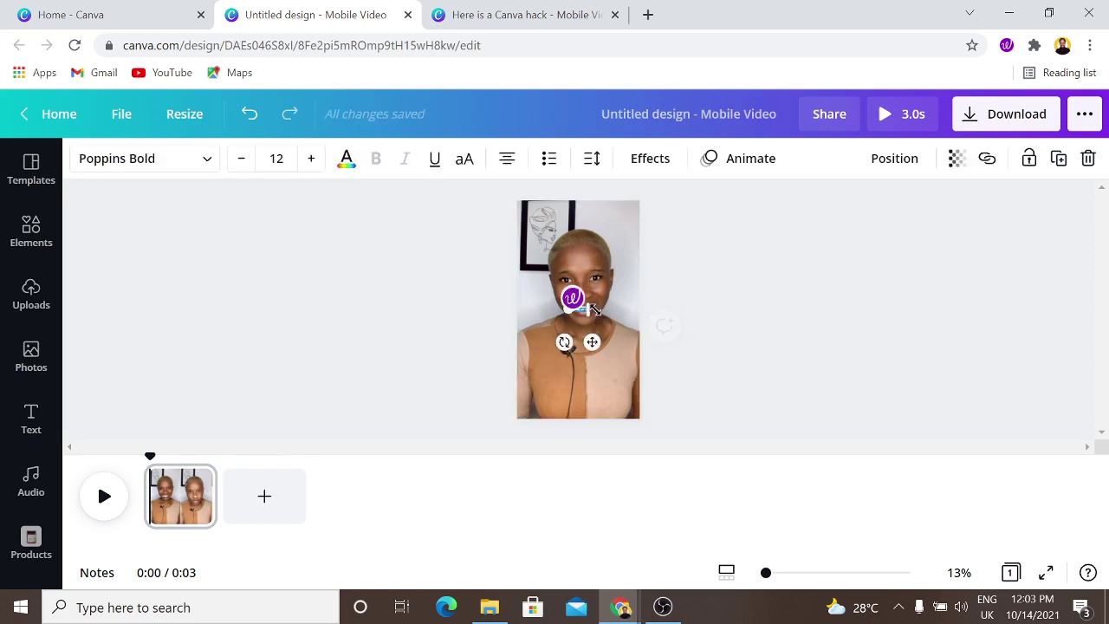
pyautogui.moveTo(597, 312); pyautogui.dragTo(591, 419)
pyautogui.click(685, 308)
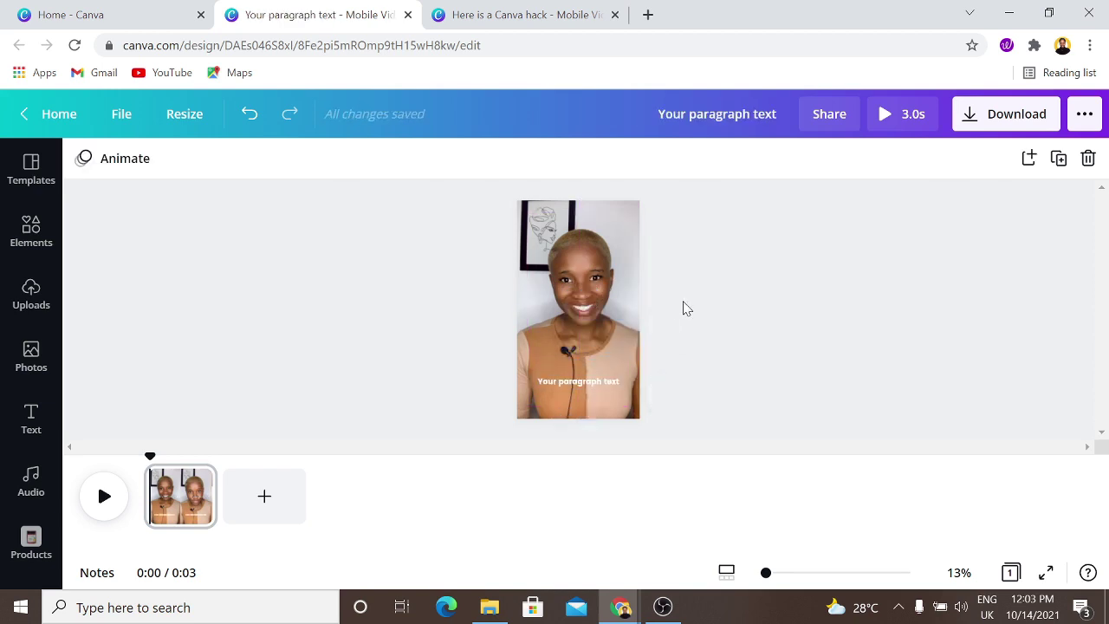
# - Play and pause the background clip to check it, then select the placeholder text
pyautogui.click(602, 313)
pyautogui.click(586, 312)
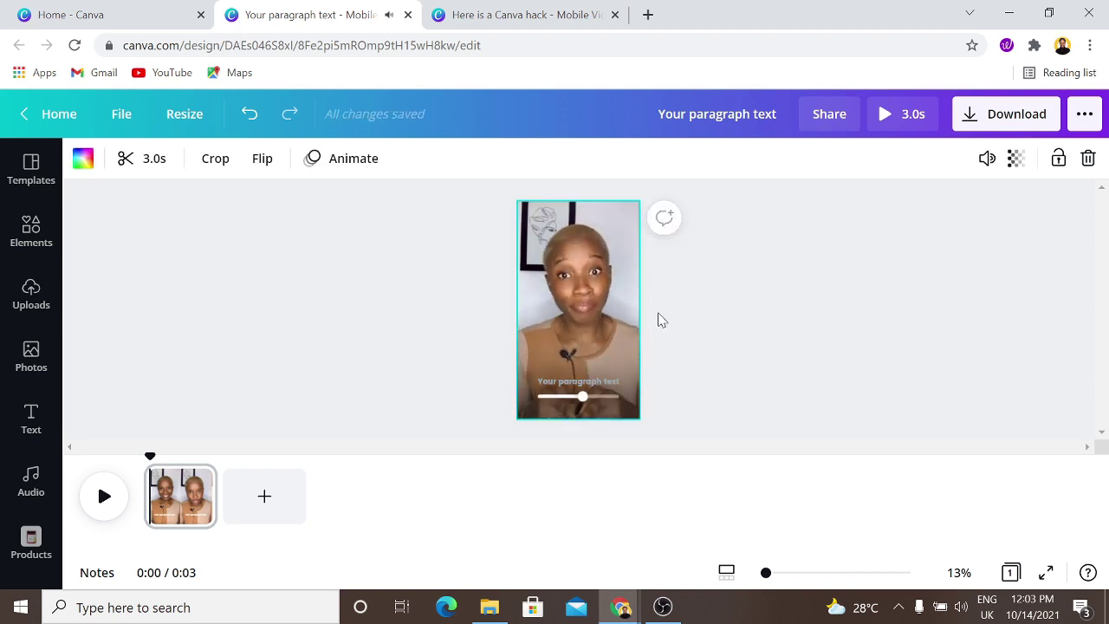
pyautogui.click(573, 325)
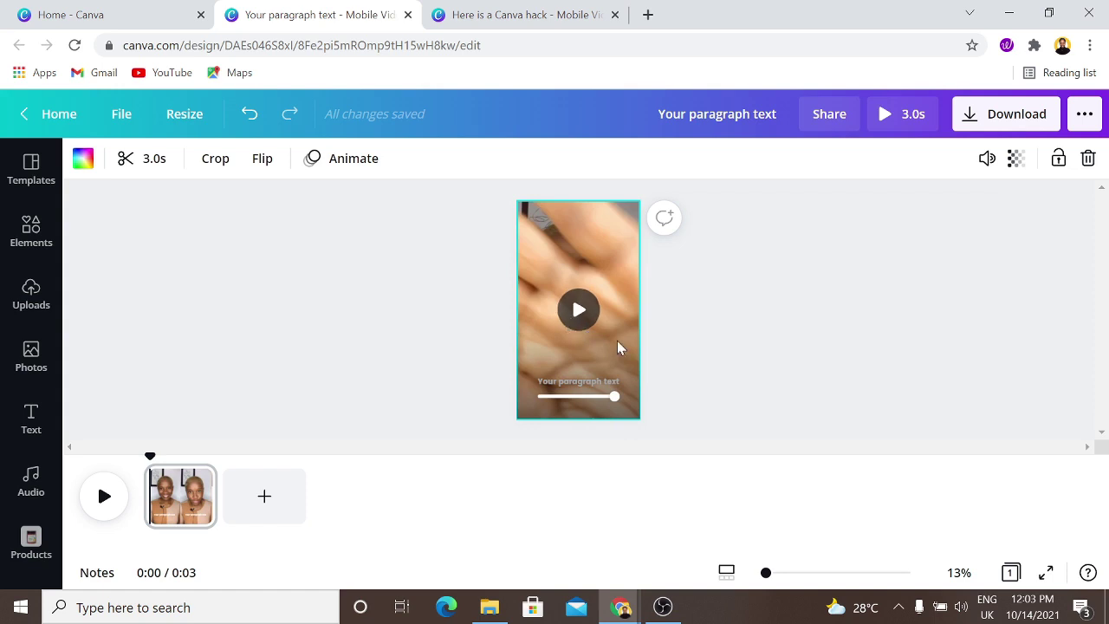
pyautogui.click(688, 323)
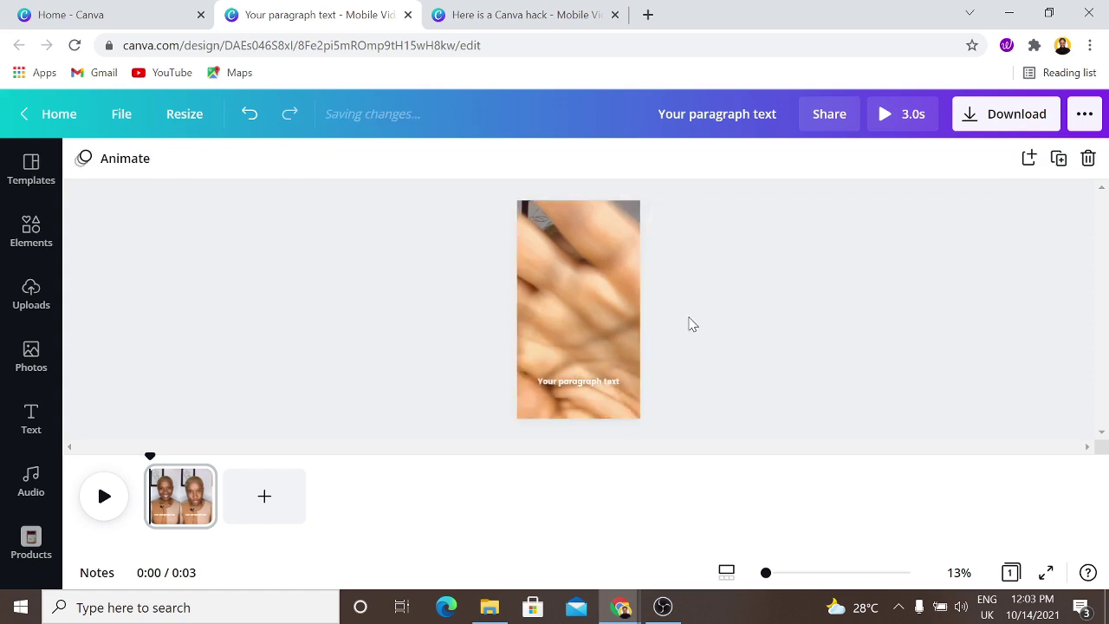
pyautogui.click(578, 379)
# - Replace the placeholder text with 'Here is a Canva Hack'
pyautogui.doubleClick(578, 379)
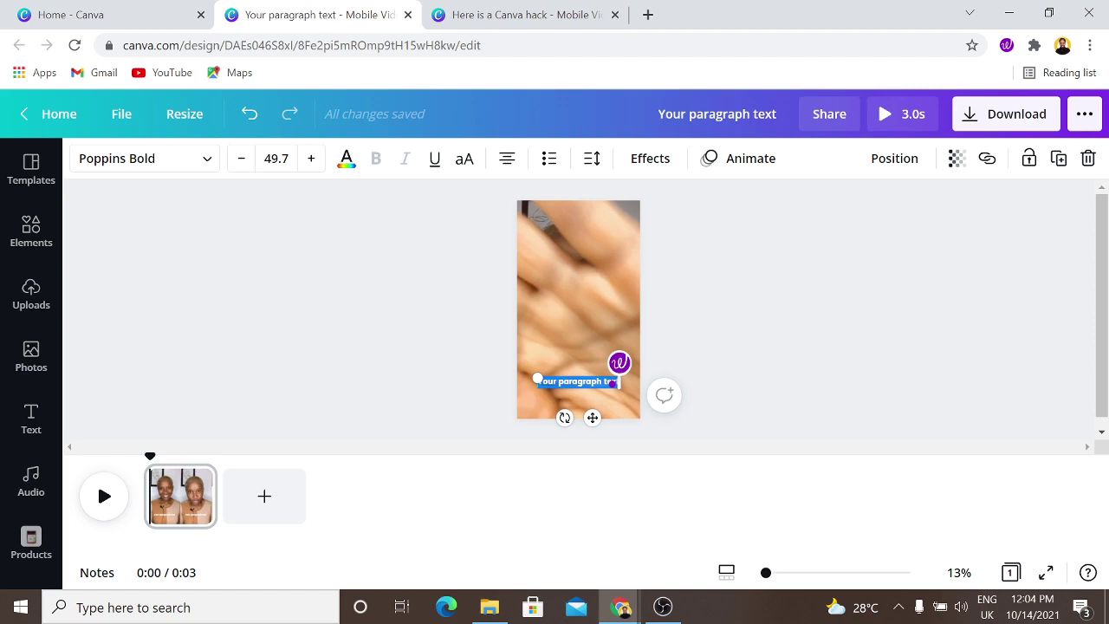
pyautogui.press('BackSpace')
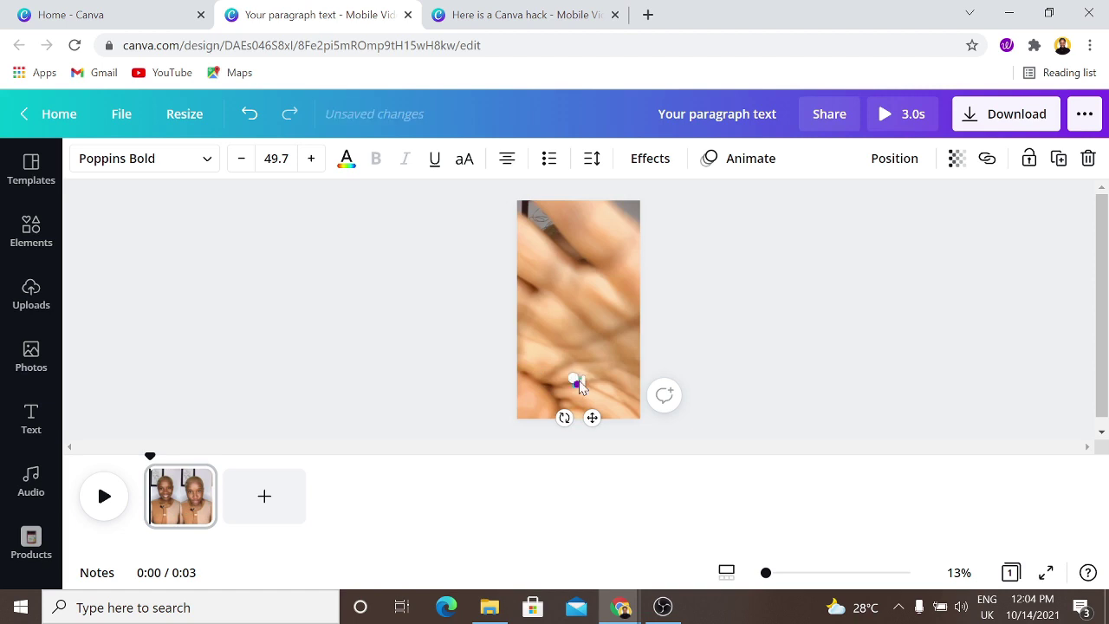
pyautogui.write('Here is a')
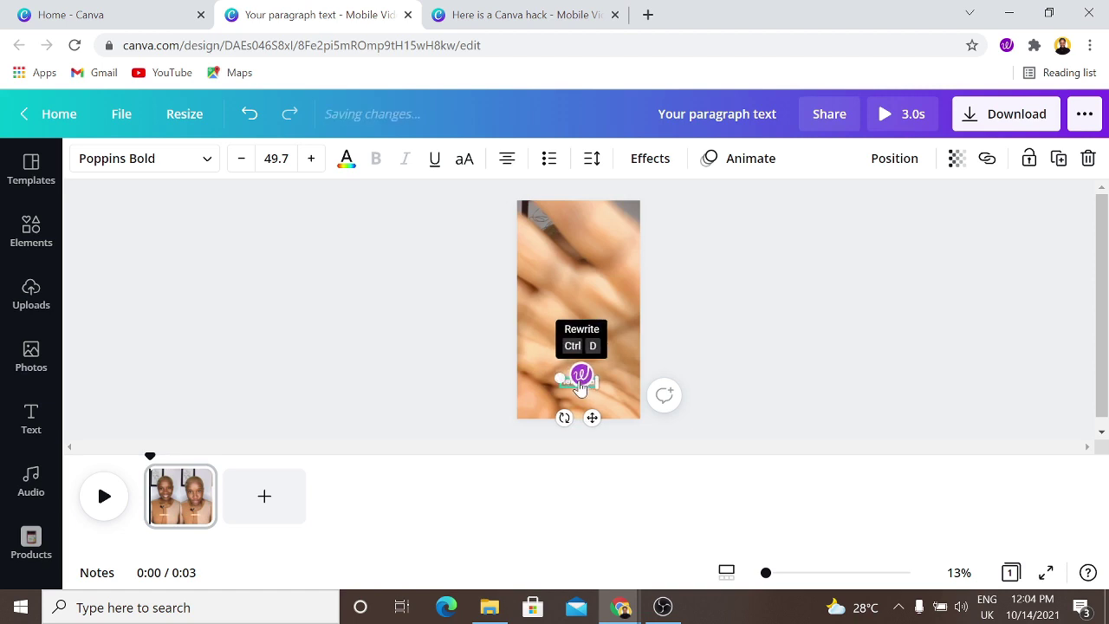
pyautogui.write(' Canva Ha')
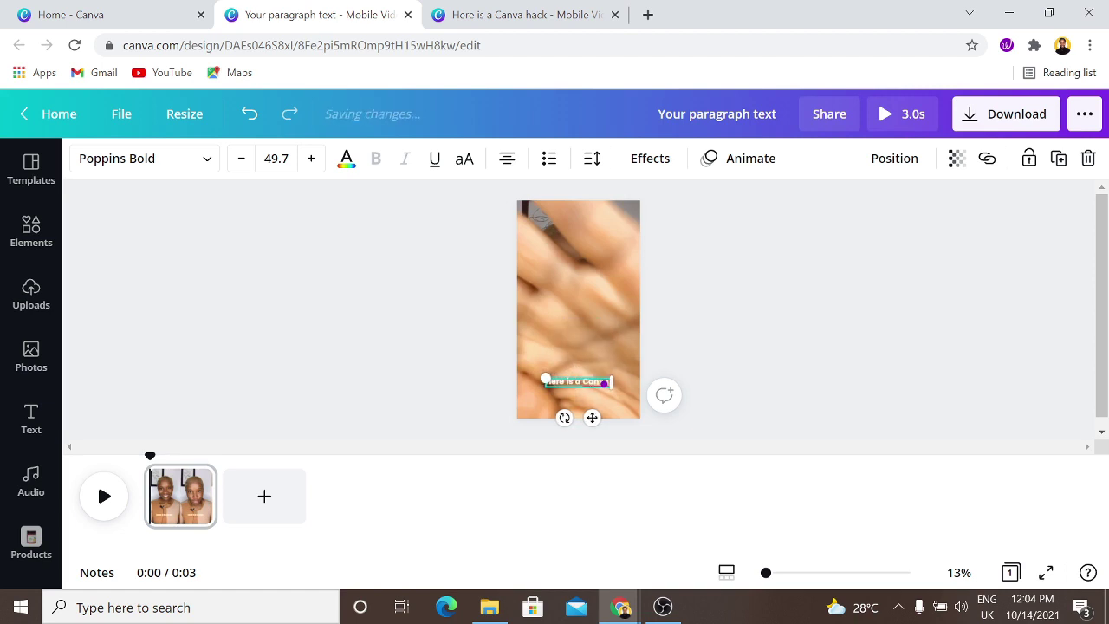
pyautogui.write('c')
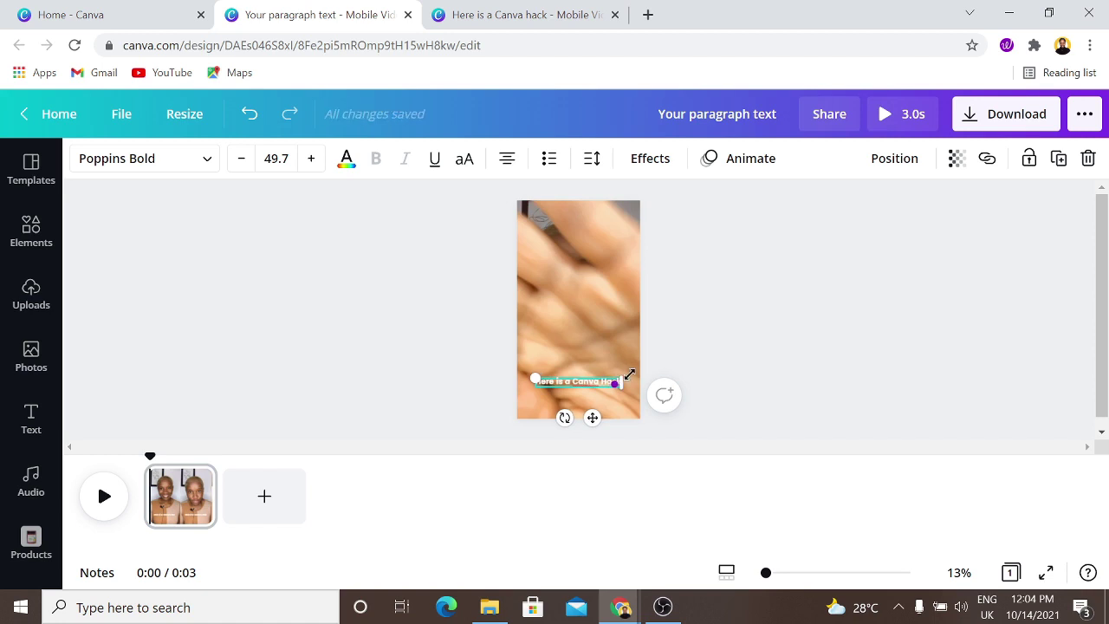
pyautogui.write('k')
# - Play the clip to review the new caption, then deselect the video
pyautogui.click(616, 305)
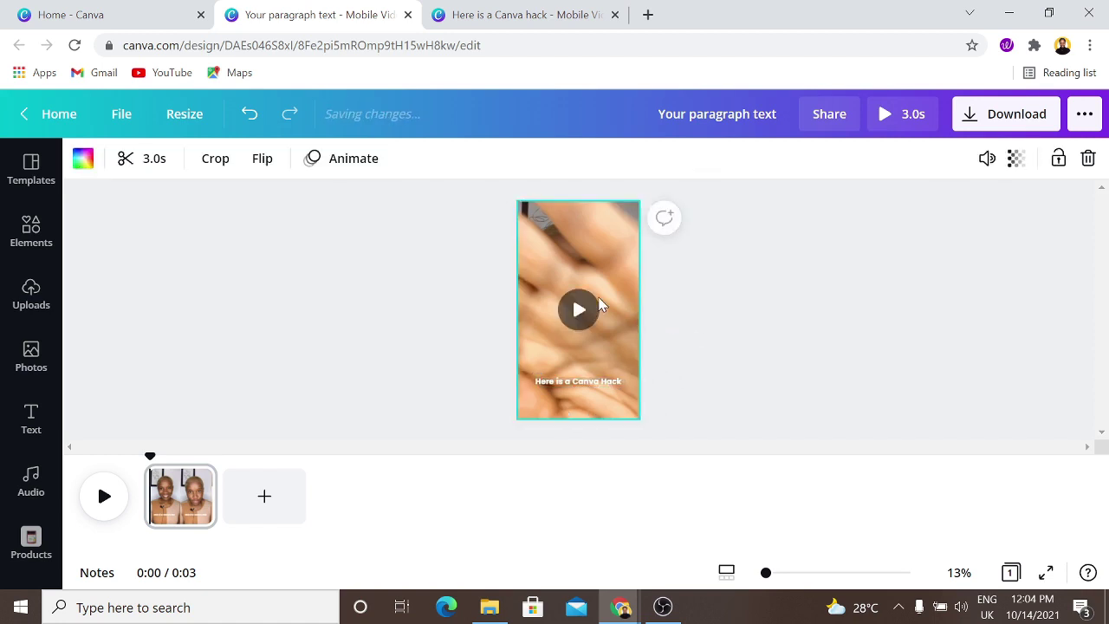
pyautogui.click(578, 311)
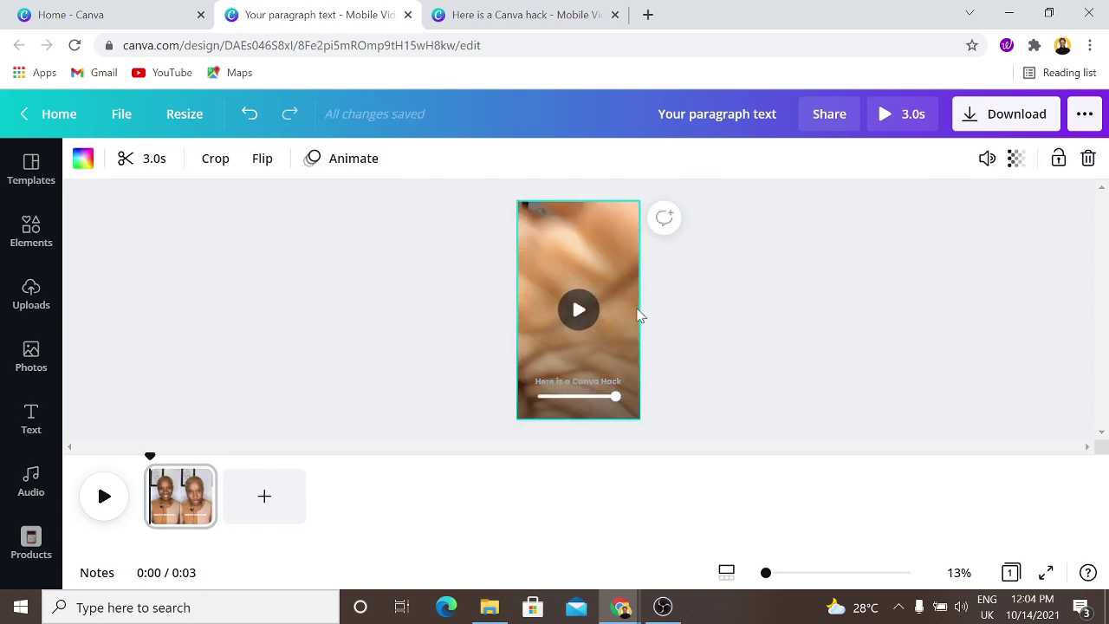
pyautogui.click(579, 312)
pyautogui.click(579, 312)
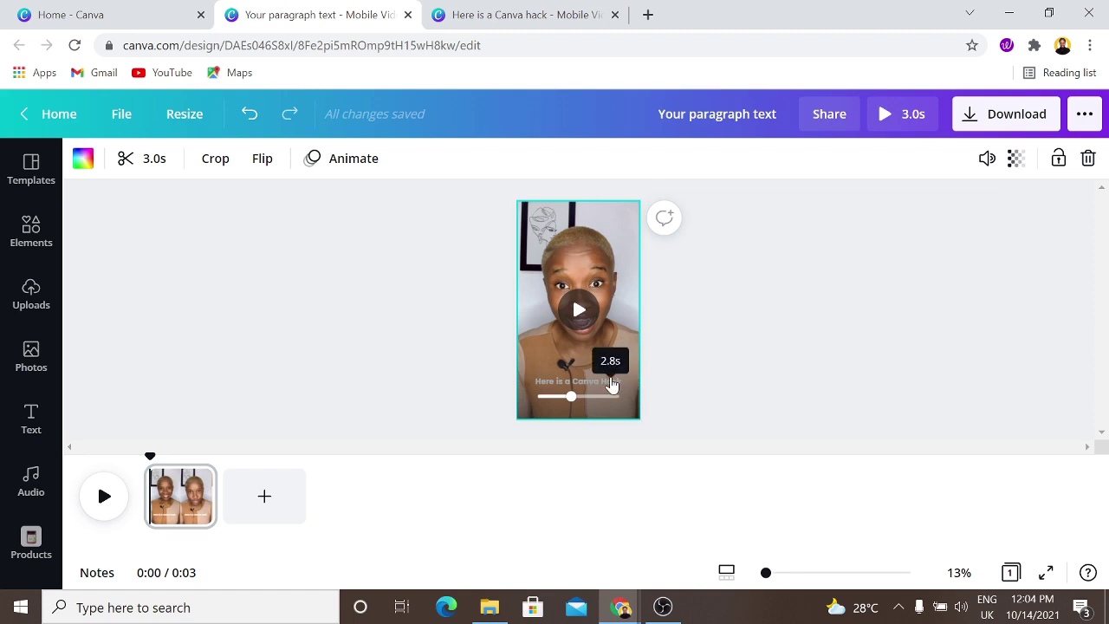
pyautogui.click(710, 335)
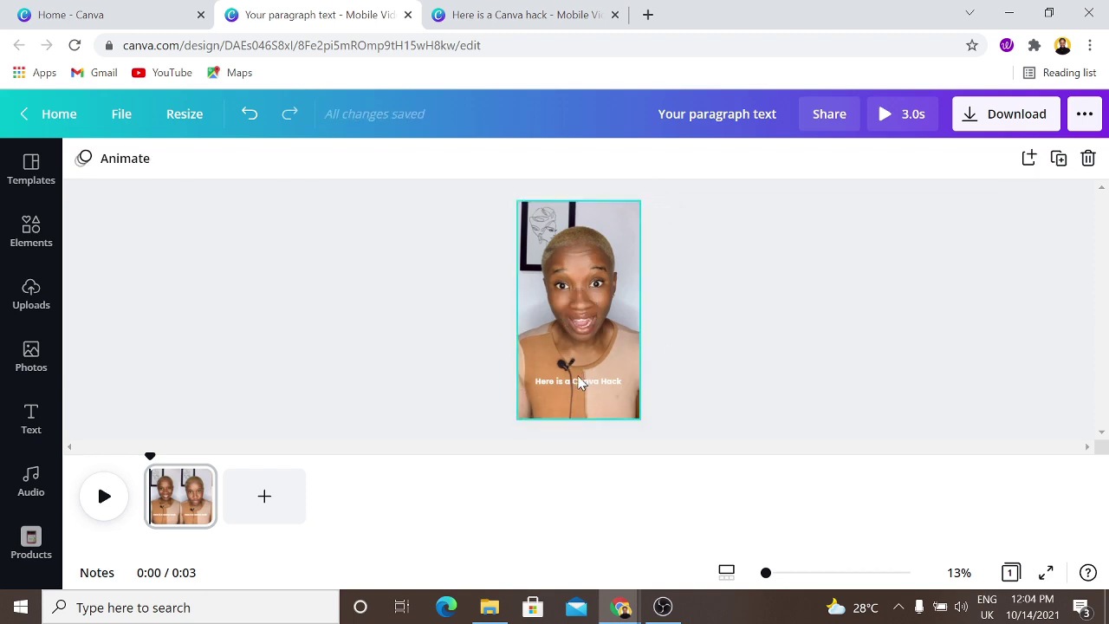
# - Add a square shape from Elements to the page
pyautogui.click(577, 380)
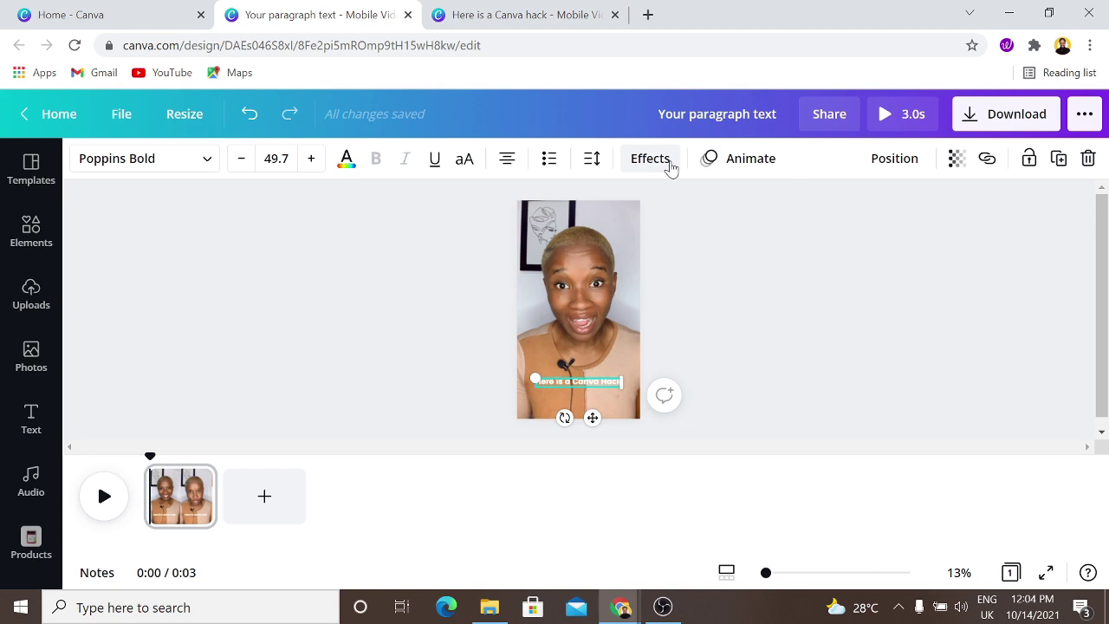
pyautogui.click(41, 249)
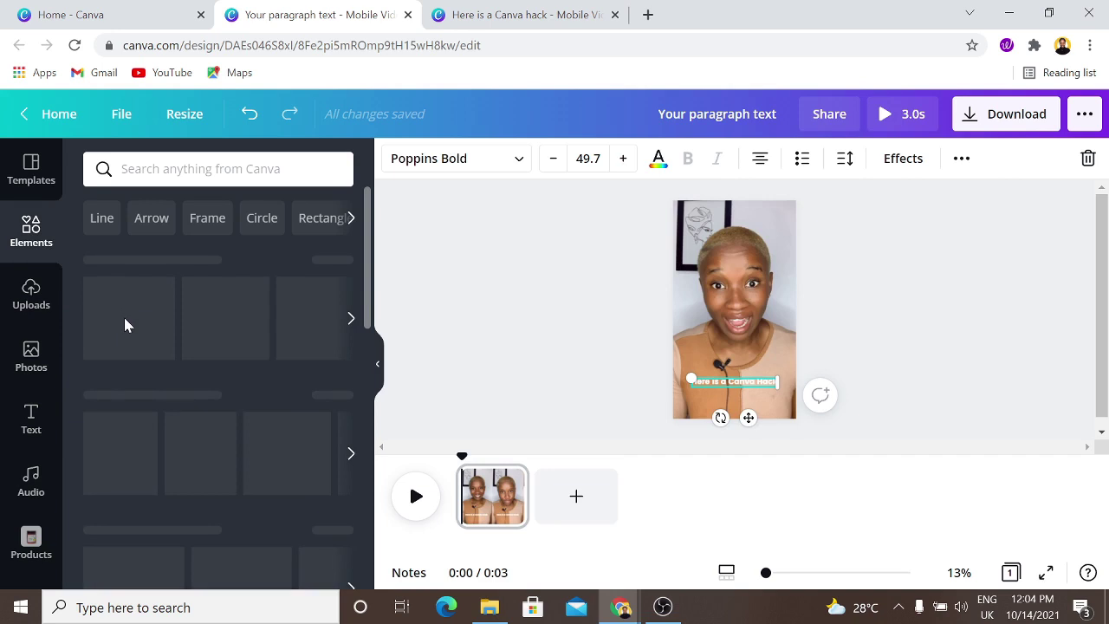
pyautogui.click(143, 321)
pyautogui.click(378, 364)
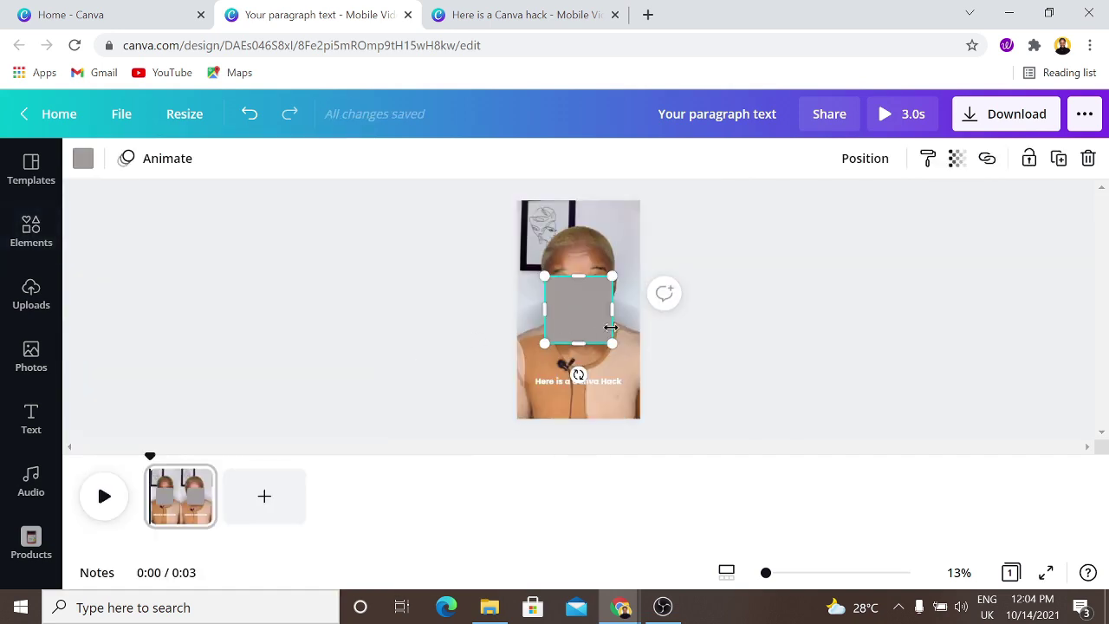
# - Resize the square into a bar behind the caption and centre it under the text
pyautogui.moveTo(545, 320); pyautogui.dragTo(518, 320)
pyautogui.moveTo(494, 319); pyautogui.dragTo(483, 319)
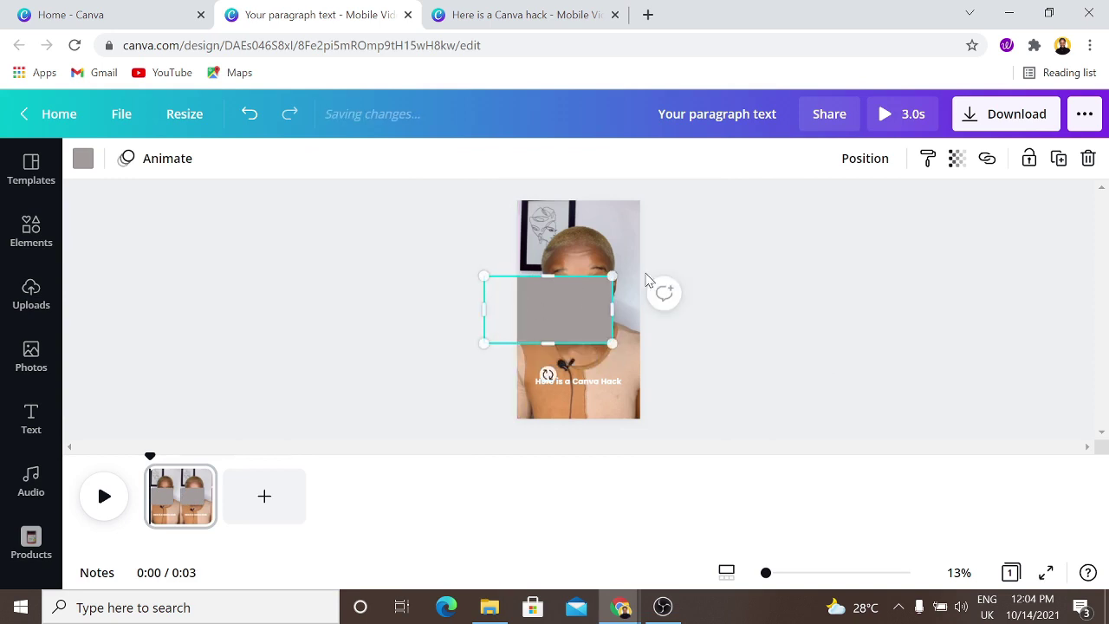
pyautogui.moveTo(615, 276); pyautogui.dragTo(595, 420)
pyautogui.hotkey('ctrl', 'z')
pyautogui.click(595, 426)
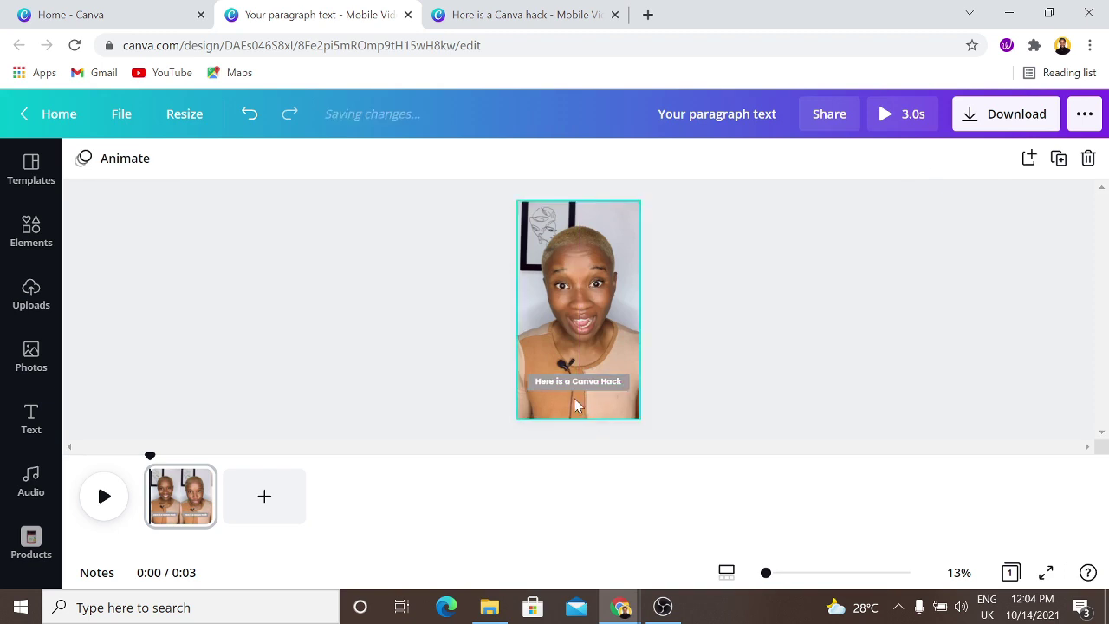
pyautogui.moveTo(527, 381); pyautogui.dragTo(517, 381)
pyautogui.moveTo(590, 417); pyautogui.dragTo(591, 418)
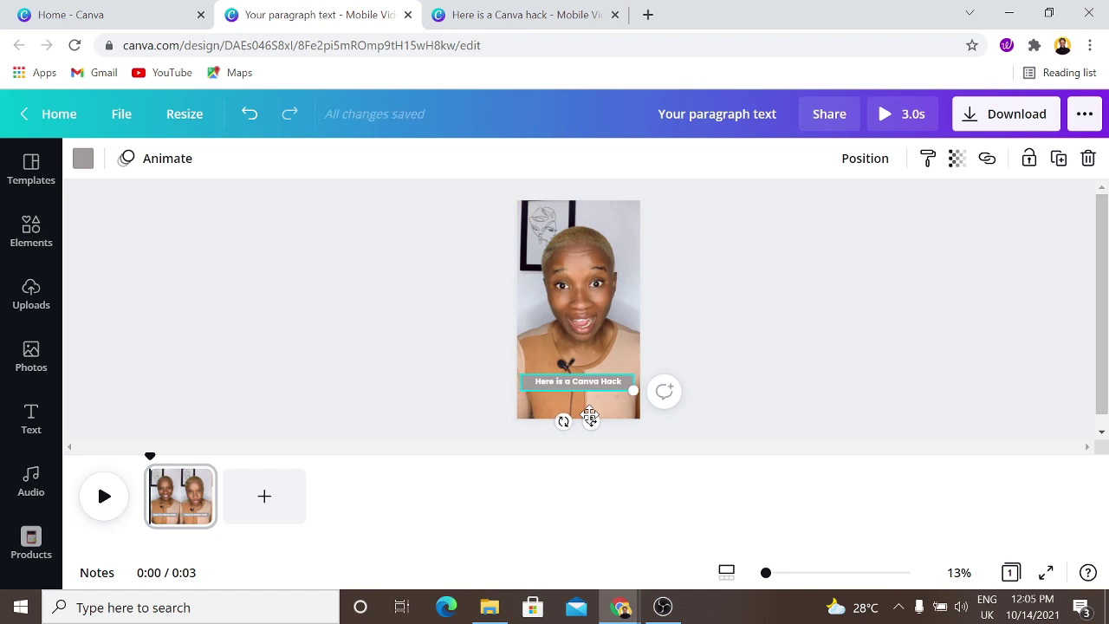
pyautogui.moveTo(590, 416); pyautogui.dragTo(591, 416)
# - Colour the caption box black and play the clip to review
pyautogui.click(114, 462)
pyautogui.click(476, 377)
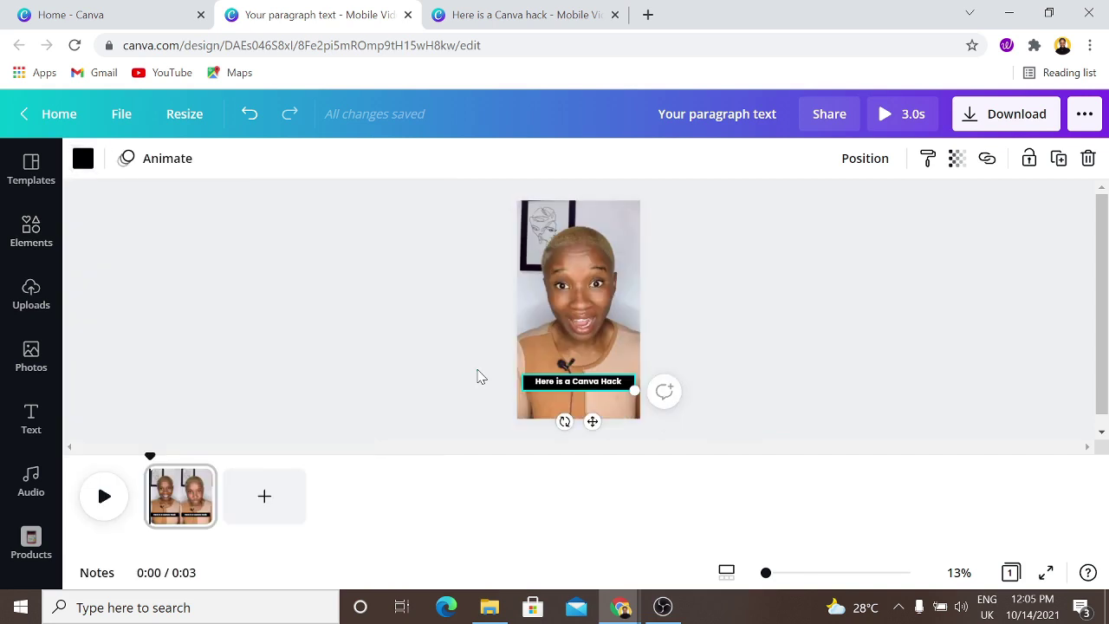
pyautogui.click(476, 377)
pyautogui.click(597, 319)
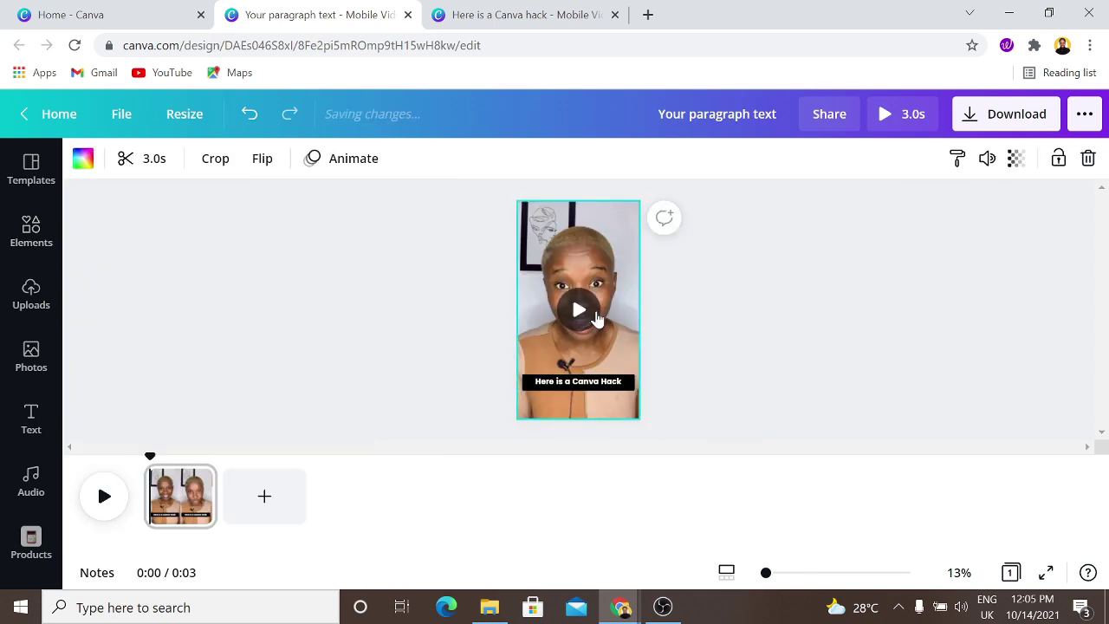
pyautogui.click(596, 319)
pyautogui.moveTo(579, 313)
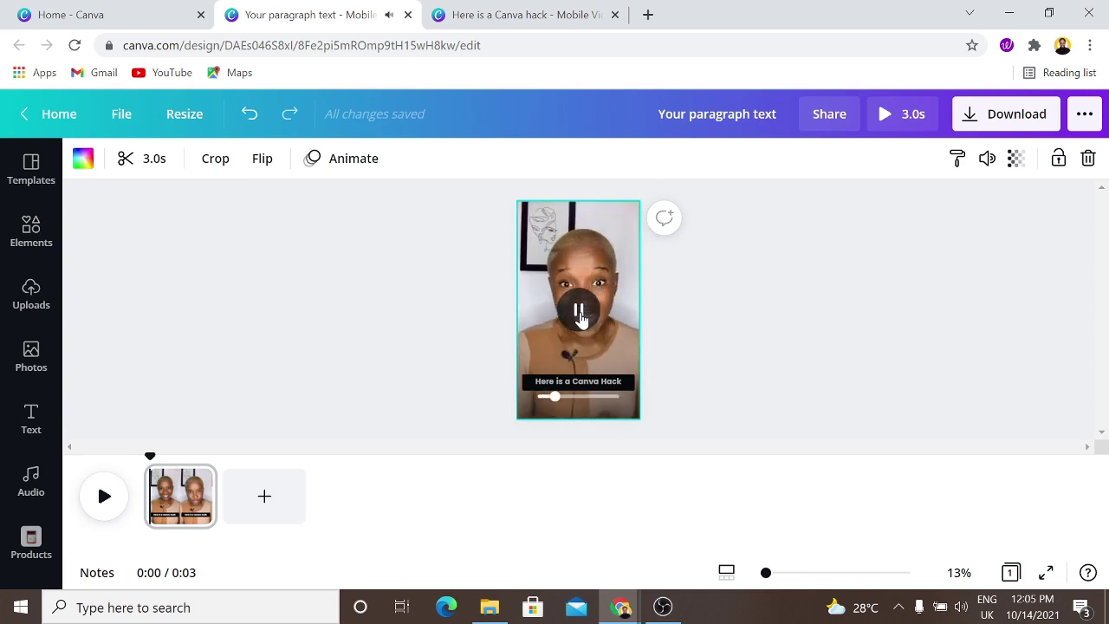
pyautogui.click(579, 314)
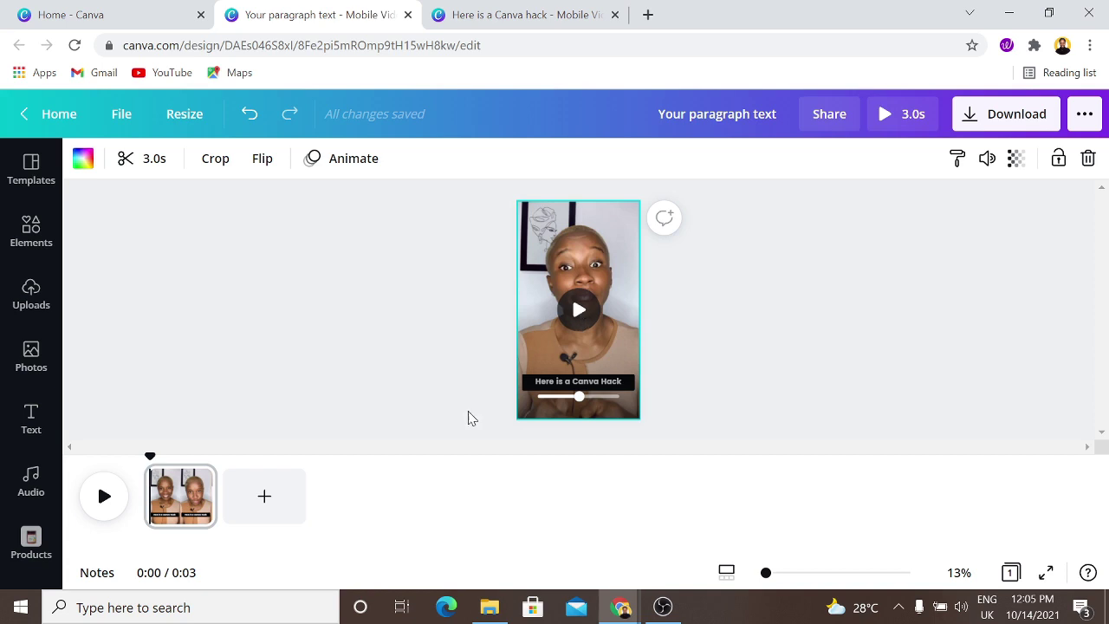
pyautogui.moveTo(578, 407)
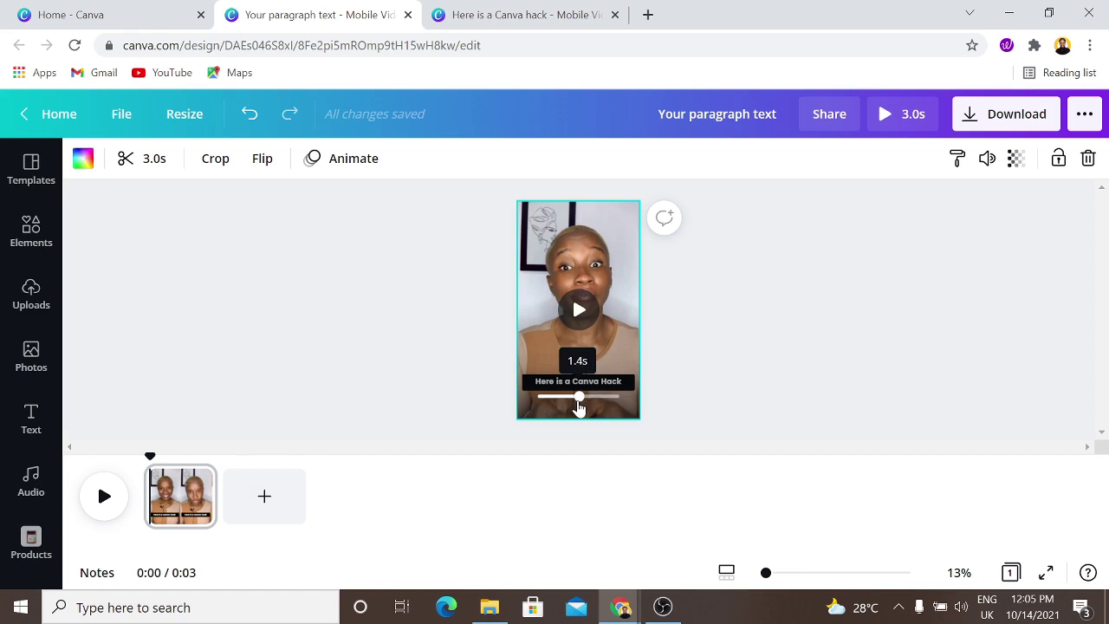
pyautogui.moveTo(579, 399); pyautogui.dragTo(542, 397)
pyautogui.click(578, 312)
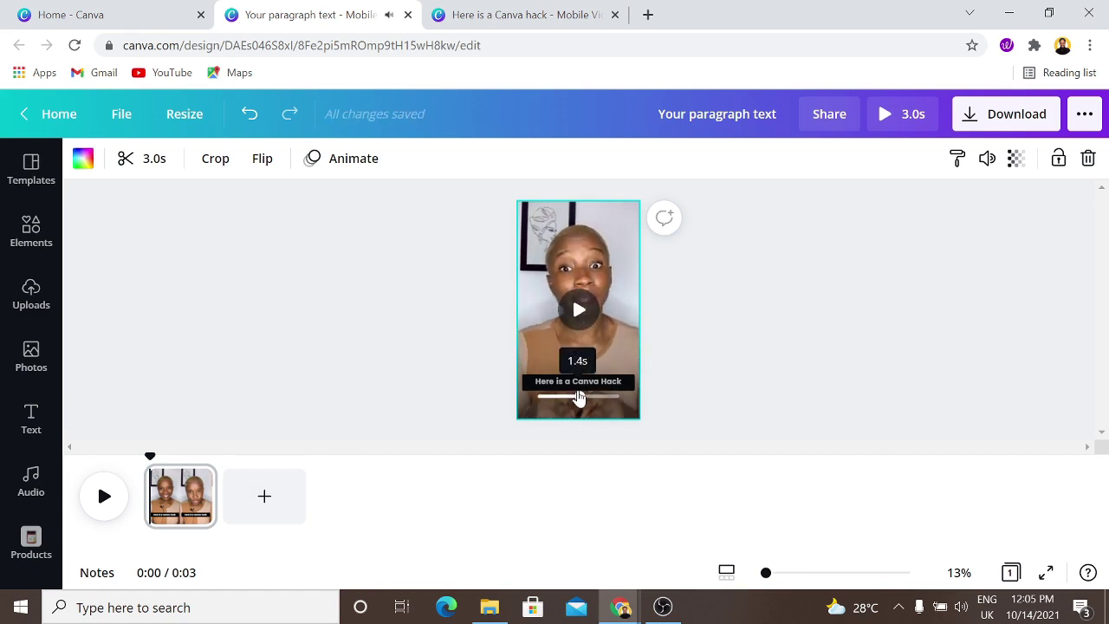
pyautogui.moveTo(579, 396); pyautogui.dragTo(565, 395)
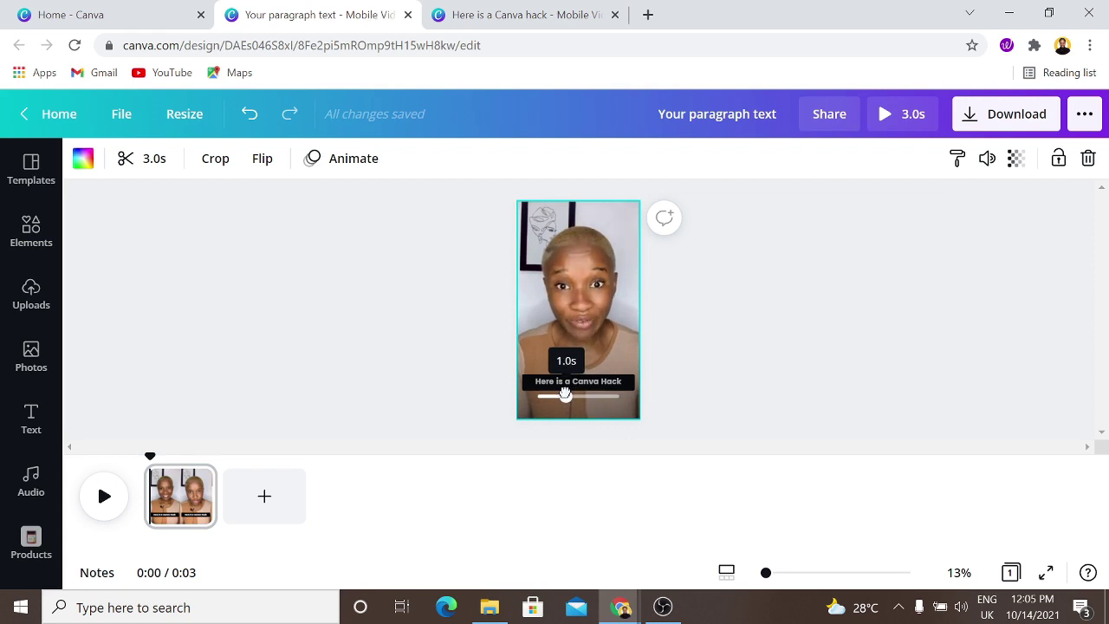
pyautogui.click(578, 314)
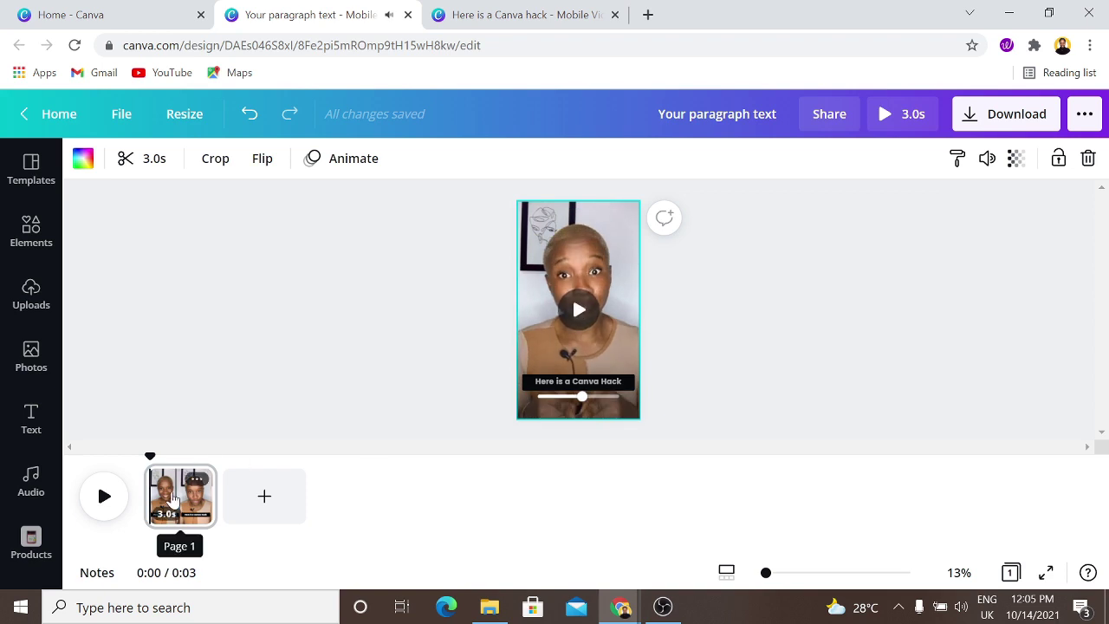
pyautogui.click(173, 500)
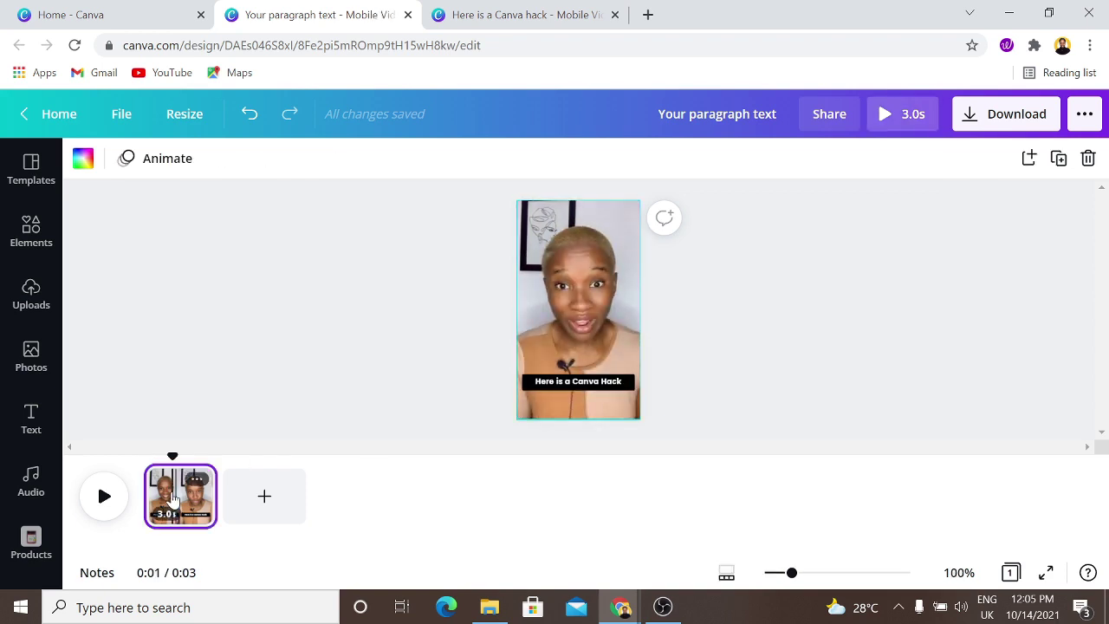
# - Duplicate page 1, trim page 1 shorter, and play it back
pyautogui.rightClick(174, 500)
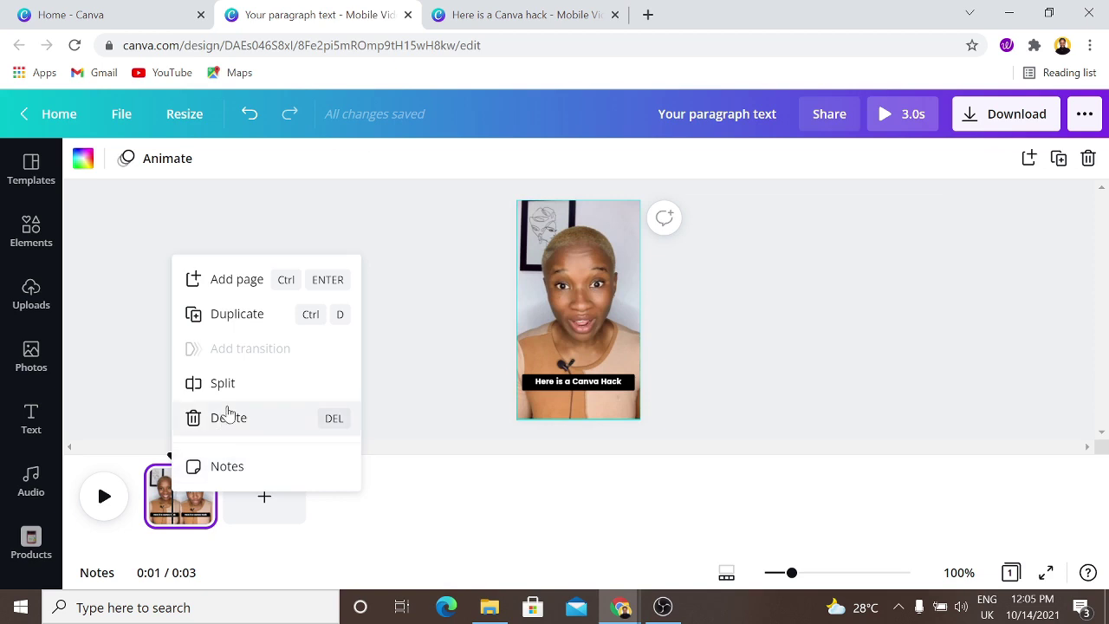
pyautogui.click(227, 314)
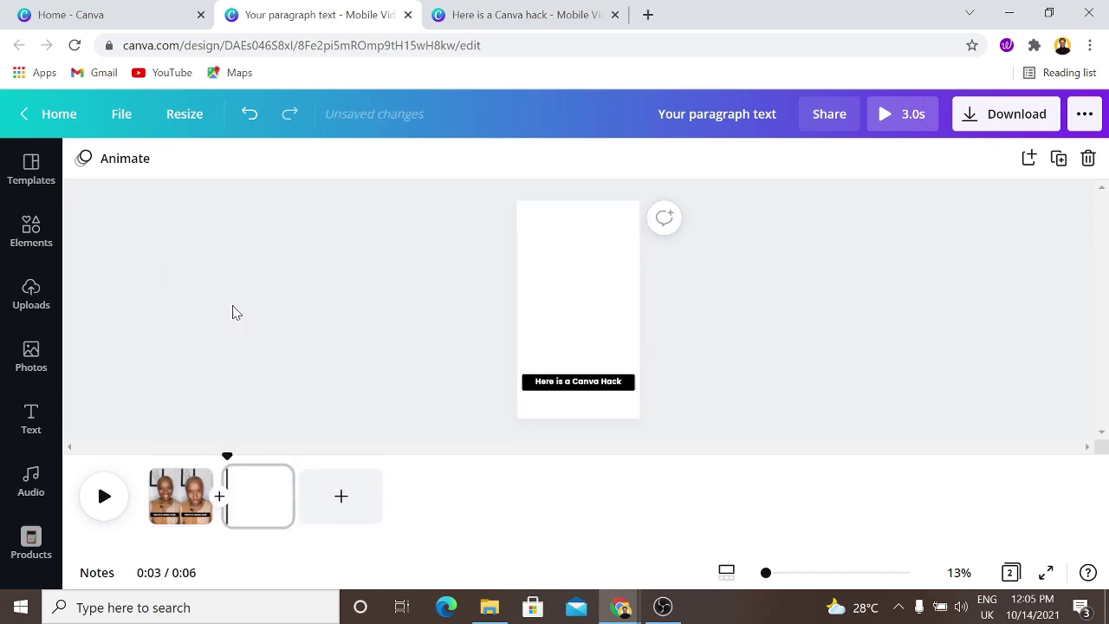
pyautogui.click(171, 493)
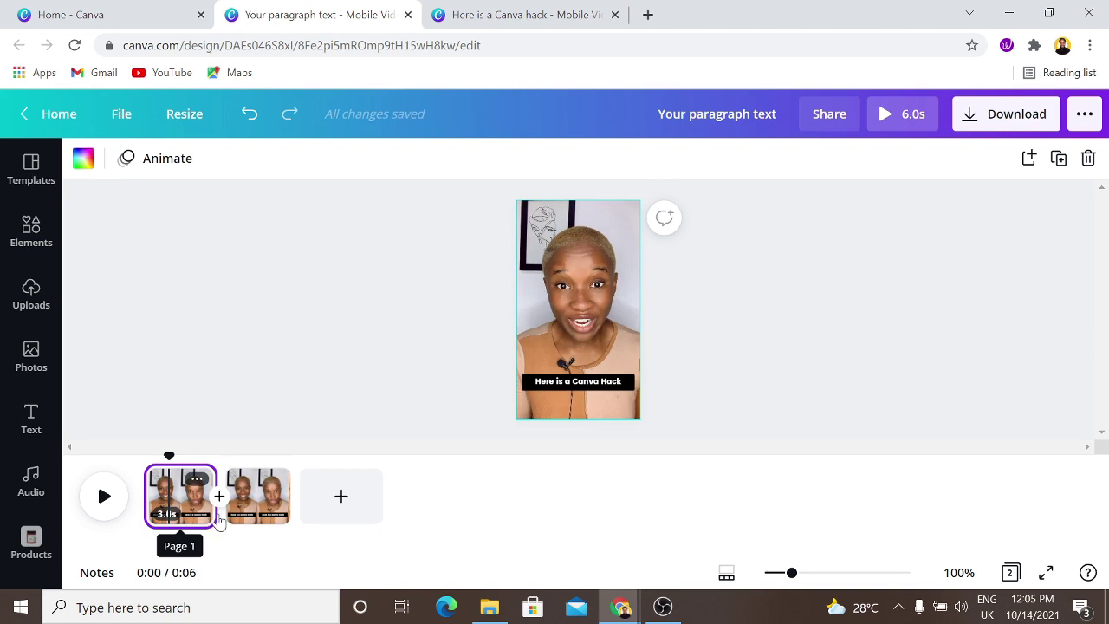
pyautogui.moveTo(206, 511); pyautogui.dragTo(173, 513)
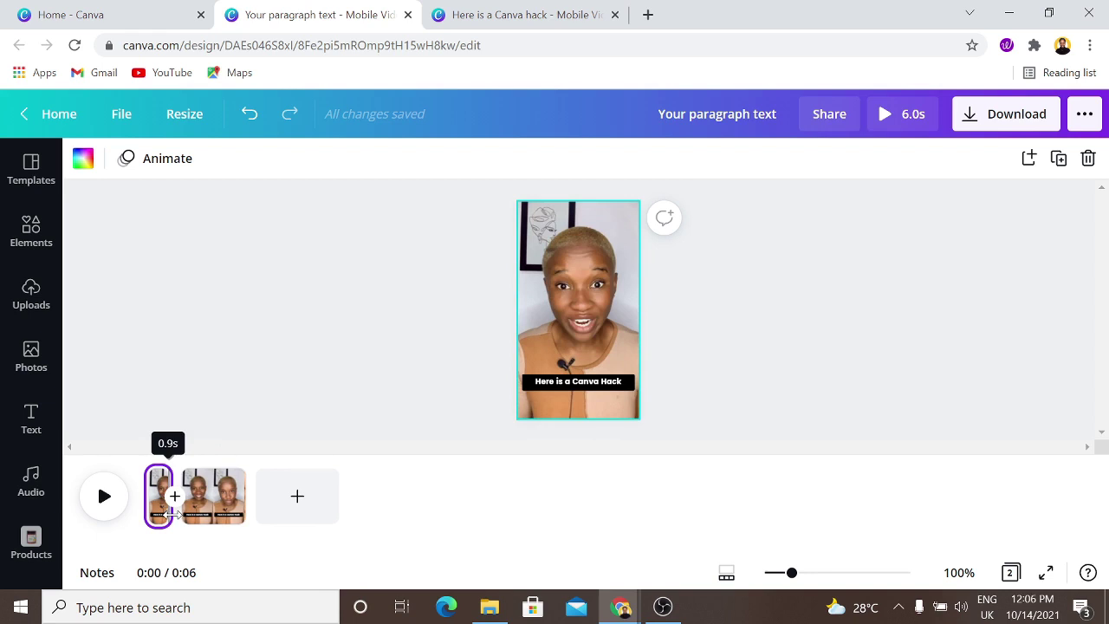
pyautogui.moveTo(168, 513)
pyautogui.mouseDown()
pyautogui.moveTo(182, 512)
pyautogui.moveTo(168, 513)
pyautogui.mouseUp()
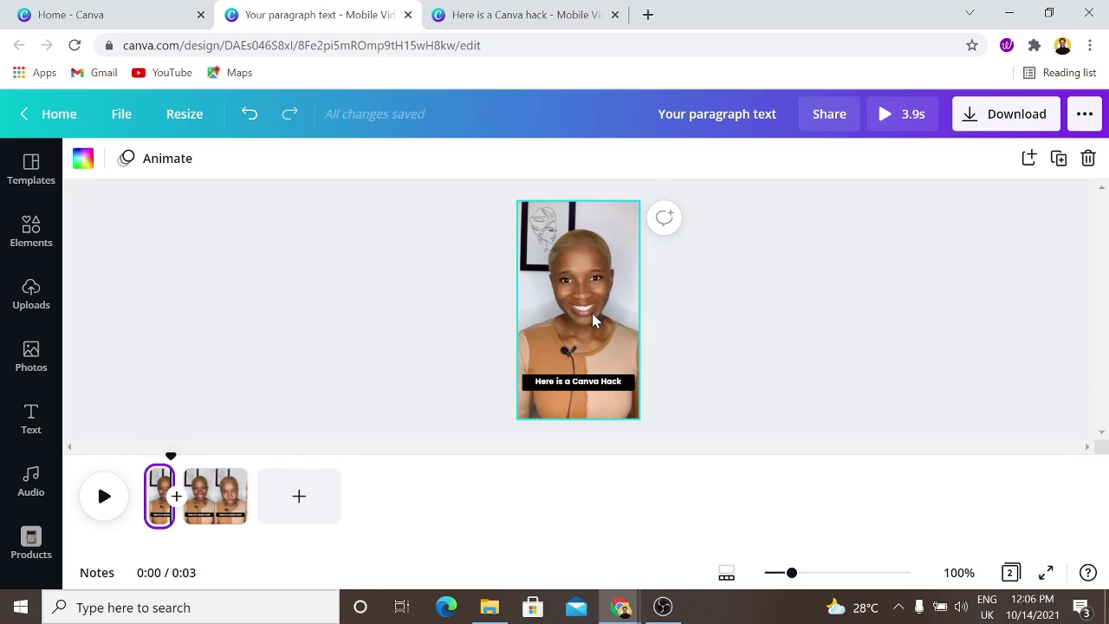
pyautogui.click(592, 320)
pyautogui.click(585, 316)
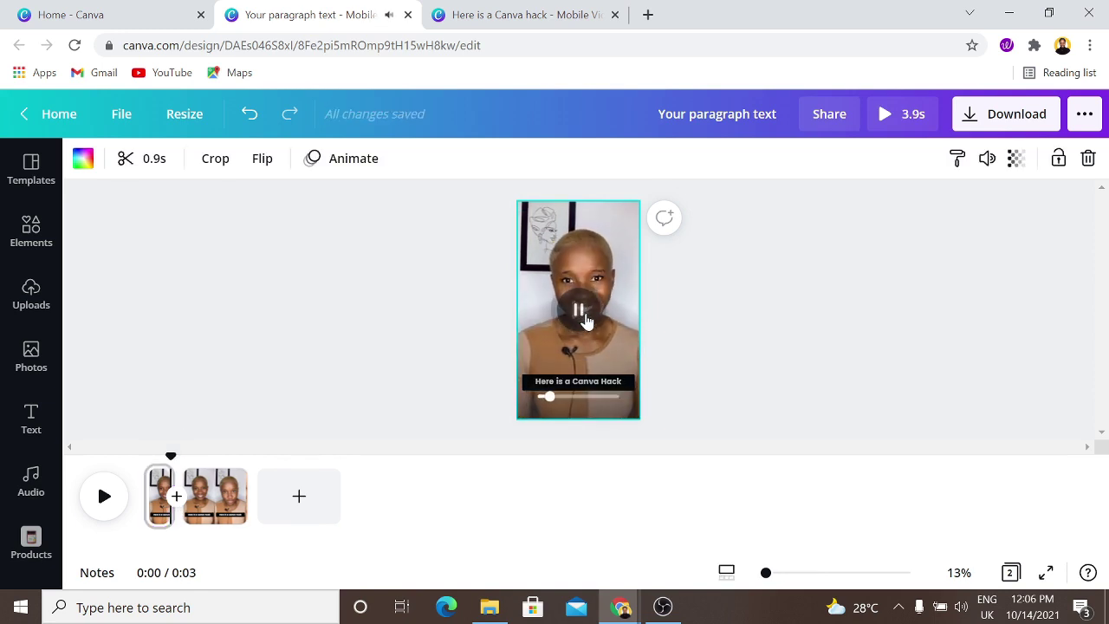
pyautogui.click(585, 316)
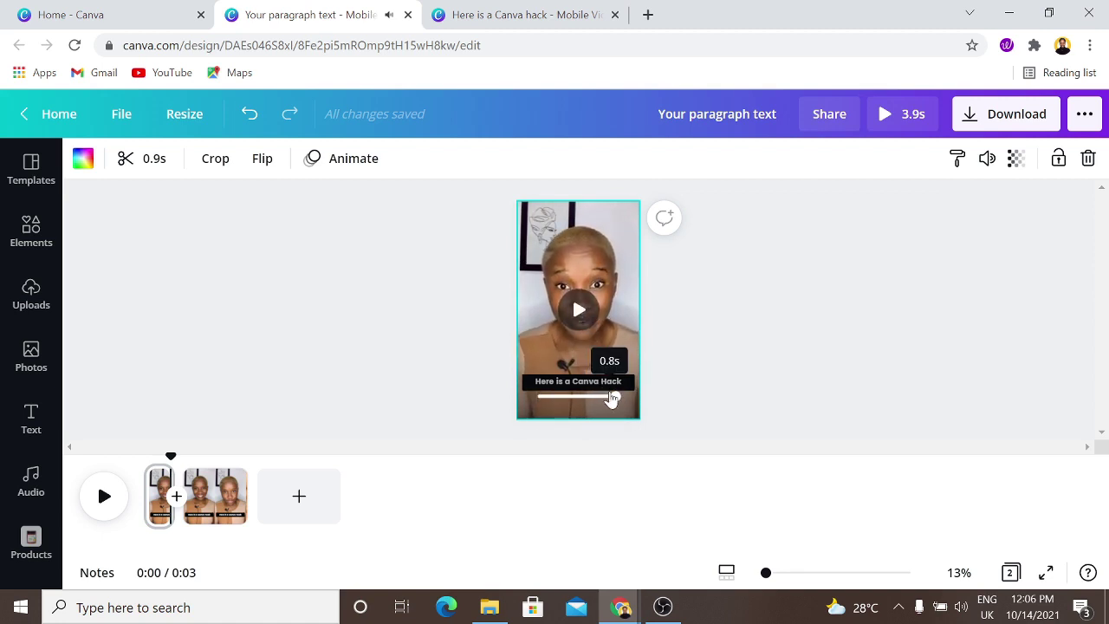
# - Adjust page 1's length to 1.1 seconds and replay it
pyautogui.click(160, 485)
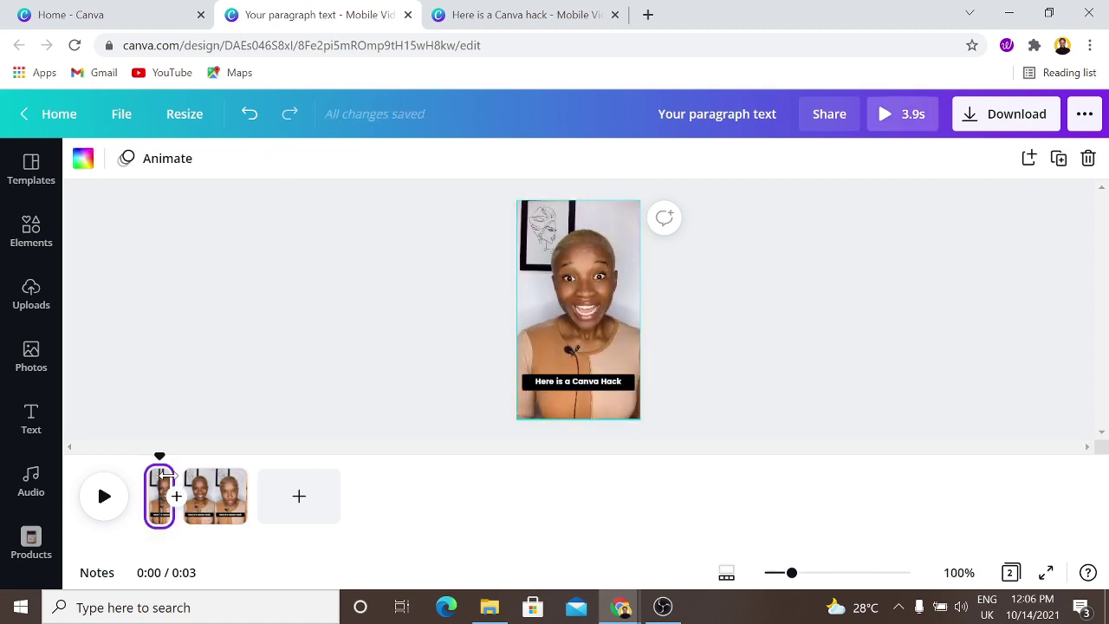
pyautogui.moveTo(171, 483); pyautogui.dragTo(173, 475)
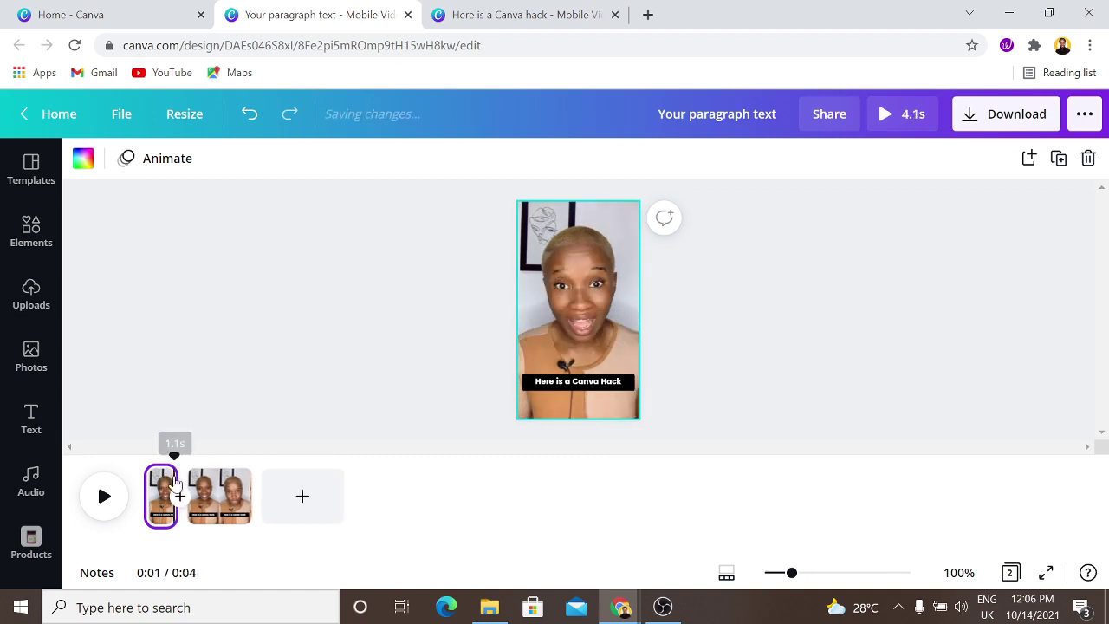
pyautogui.click(594, 339)
pyautogui.click(578, 334)
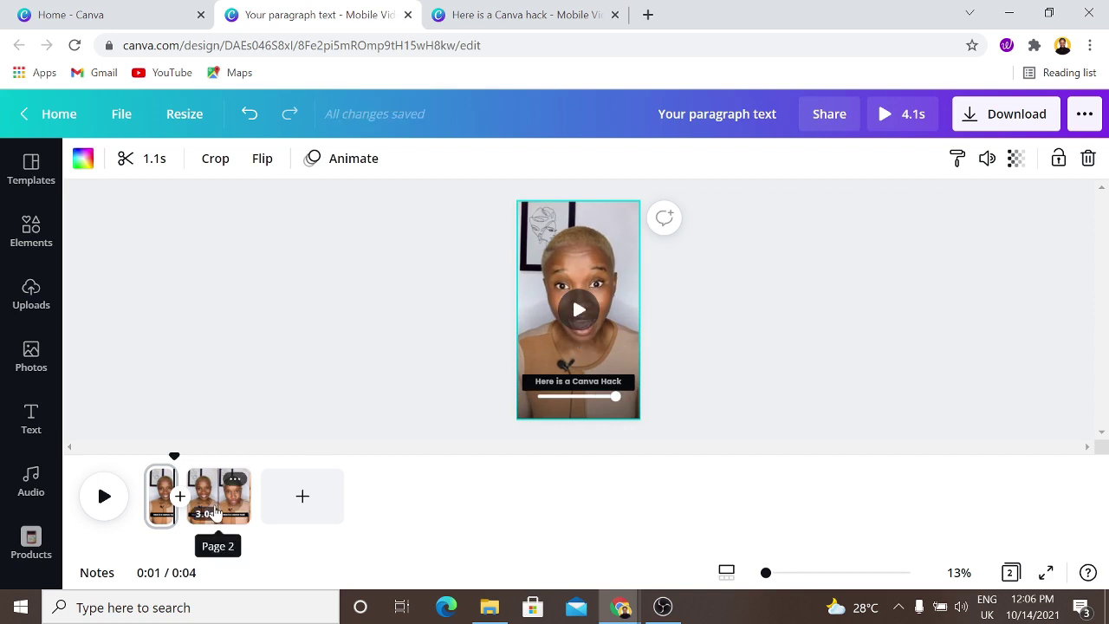
# - Delete page 2, duplicate the 1.1-second page 1, and set the copy to 1.9 seconds
pyautogui.click(235, 480)
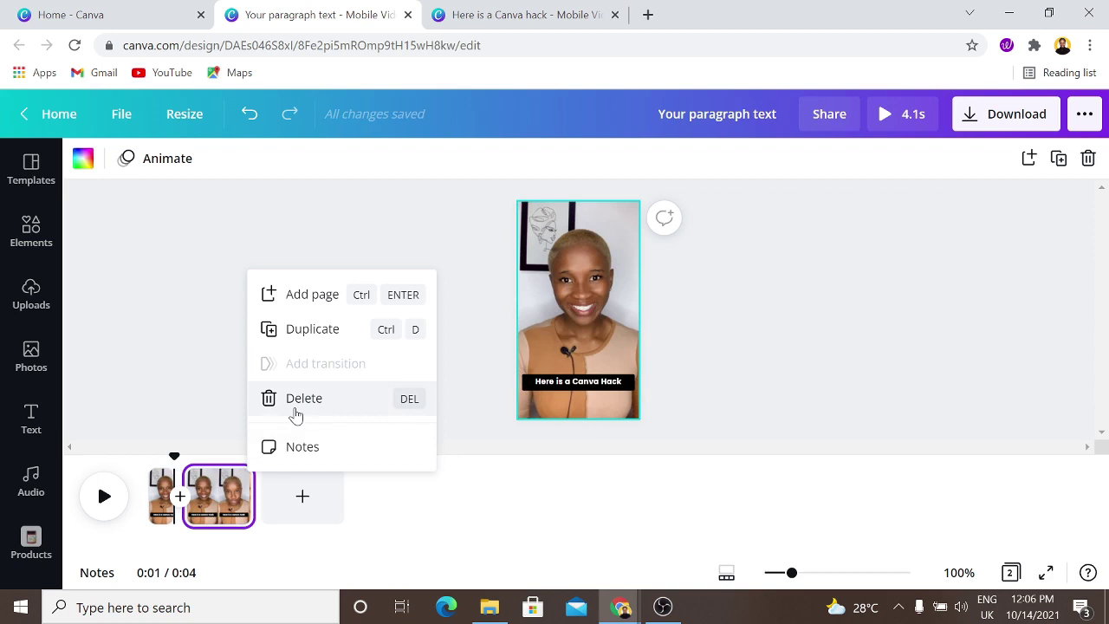
pyautogui.click(291, 405)
pyautogui.rightClick(165, 503)
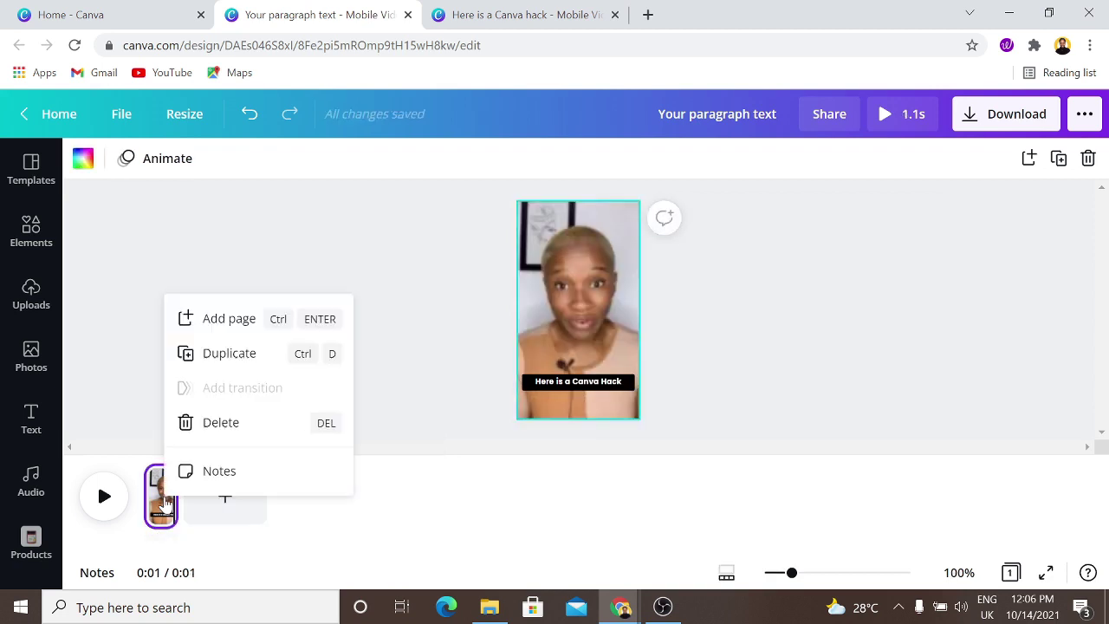
pyautogui.click(216, 369)
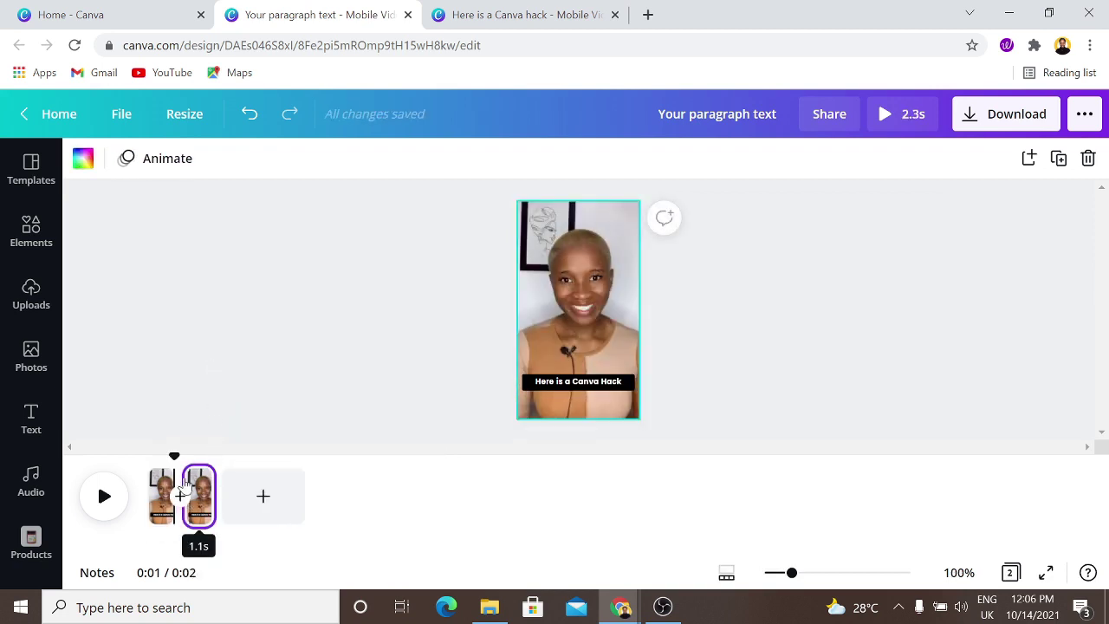
pyautogui.moveTo(201, 475); pyautogui.dragTo(310, 489)
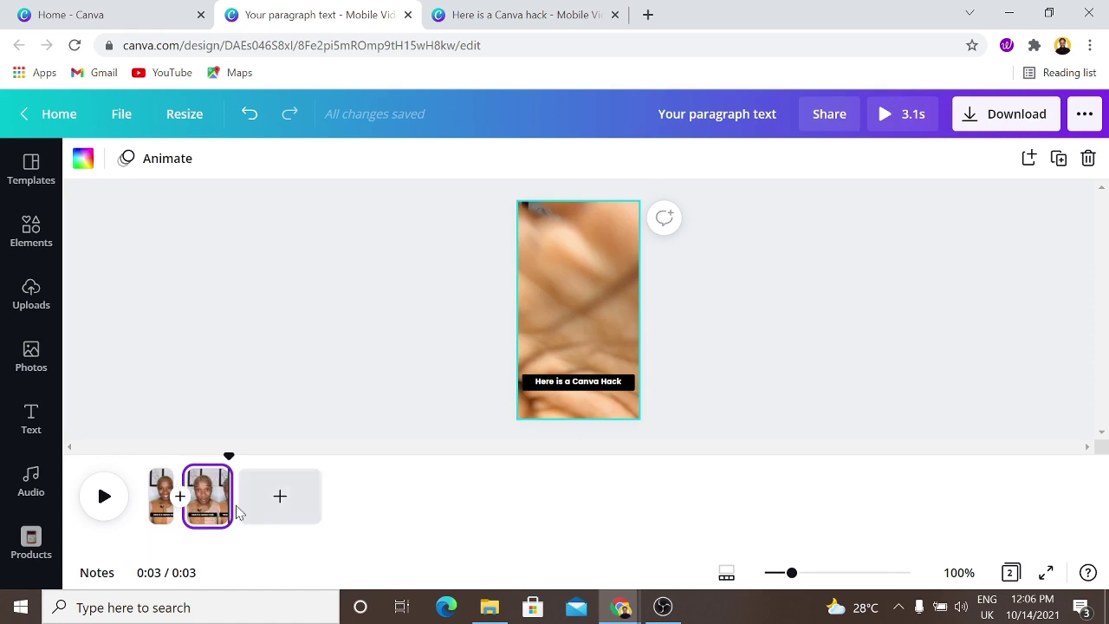
pyautogui.click(617, 354)
# - Trim page 2's clip from 1.9 to 1.6 seconds, making the video 2.8s long
pyautogui.click(578, 309)
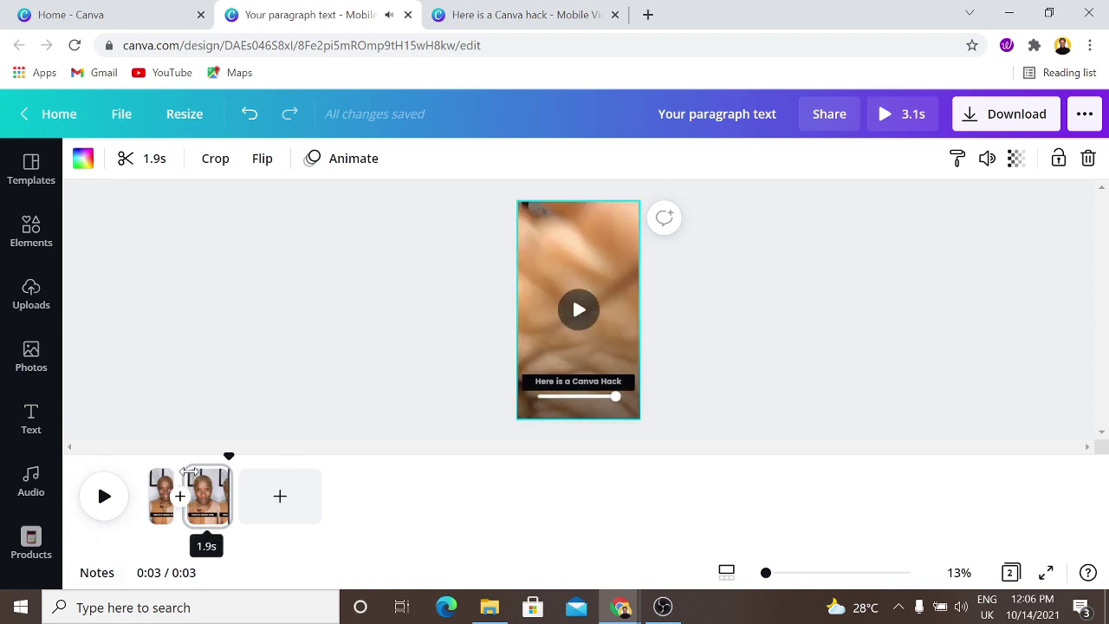
pyautogui.moveTo(192, 473); pyautogui.dragTo(197, 479)
pyautogui.click(577, 310)
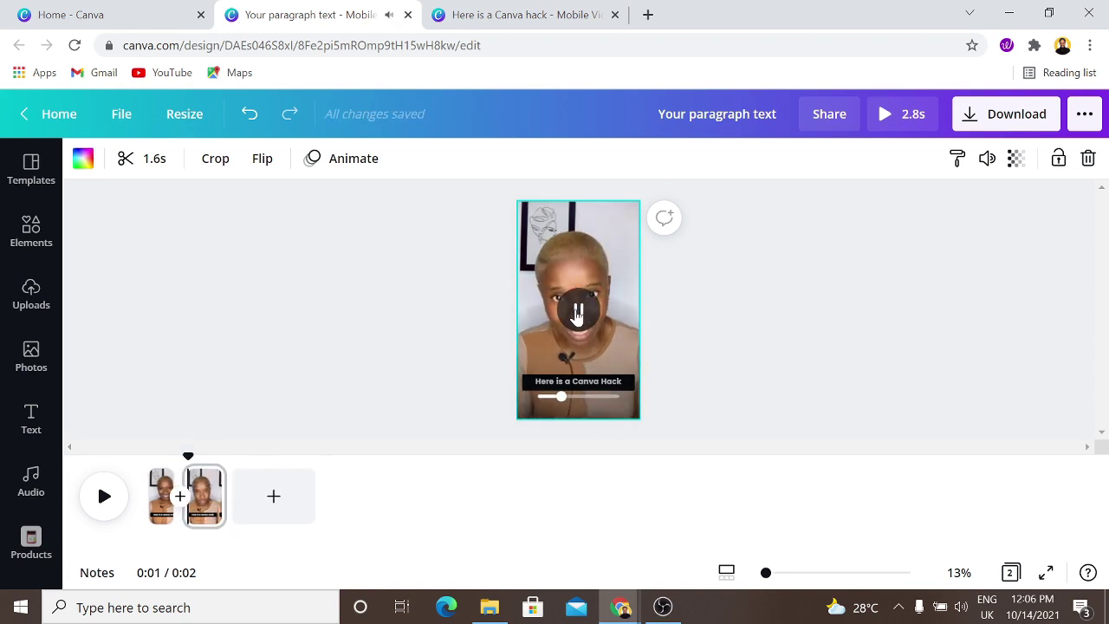
pyautogui.click(666, 372)
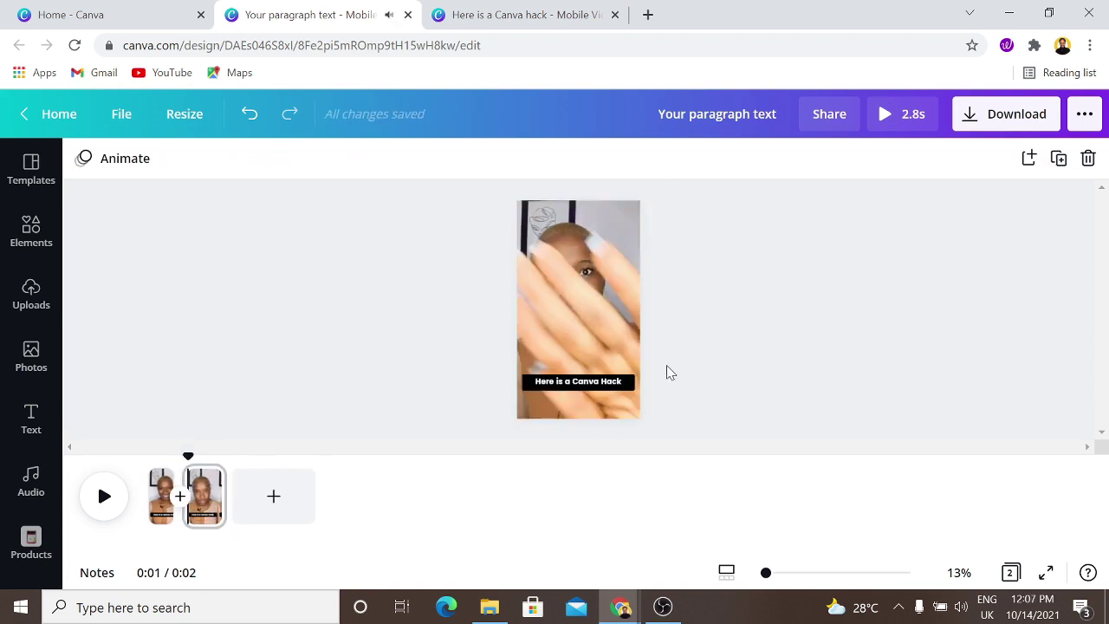
pyautogui.click(613, 389)
# - Rewrite page 2's caption as 'I Bet You Didn't Know About', fixing the spelling of Didn't
pyautogui.click(613, 389)
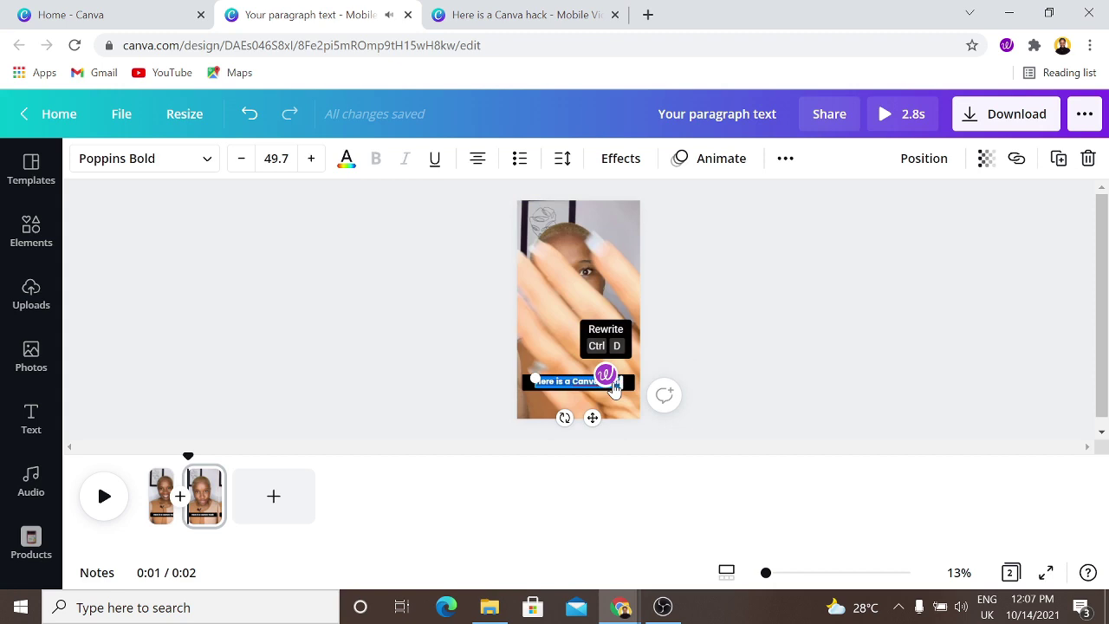
pyautogui.press('BackSpace')
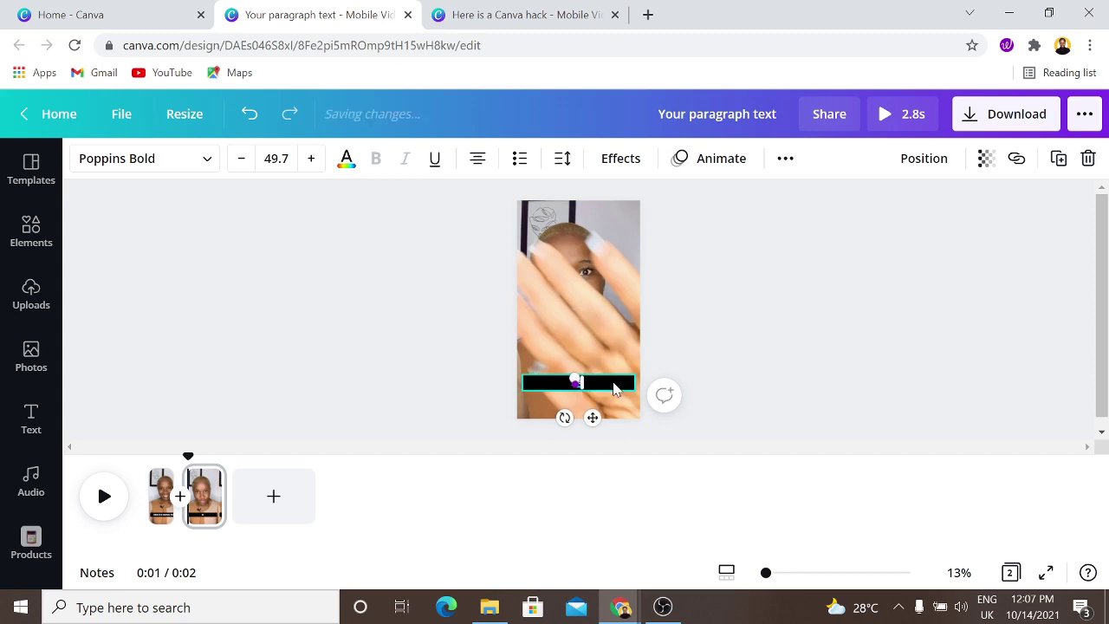
pyautogui.write('Bet You')
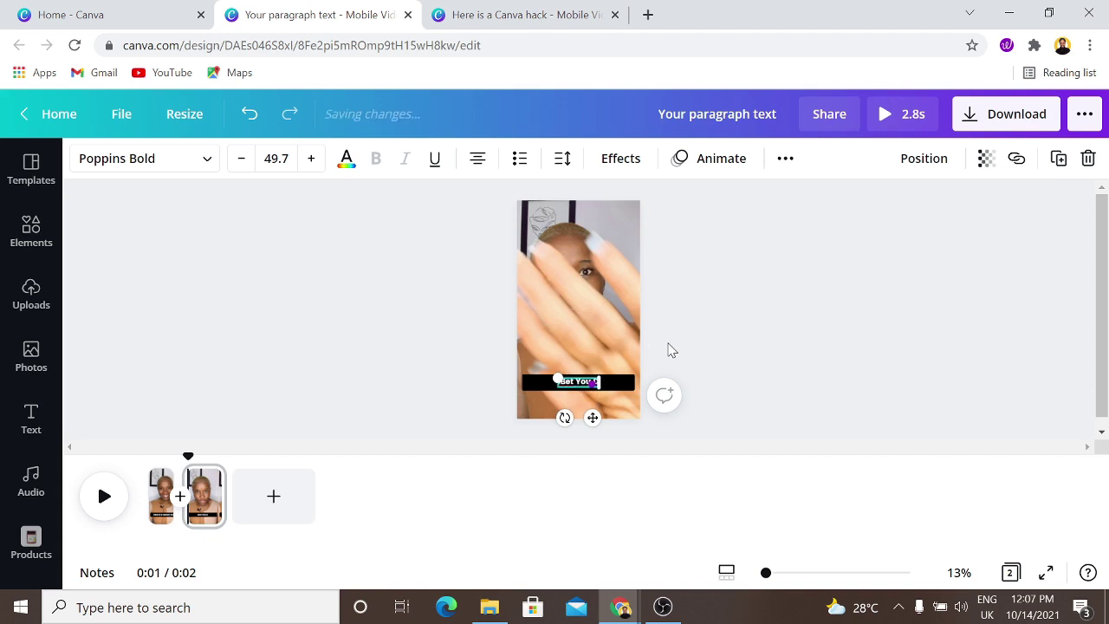
pyautogui.write(" Didn'")
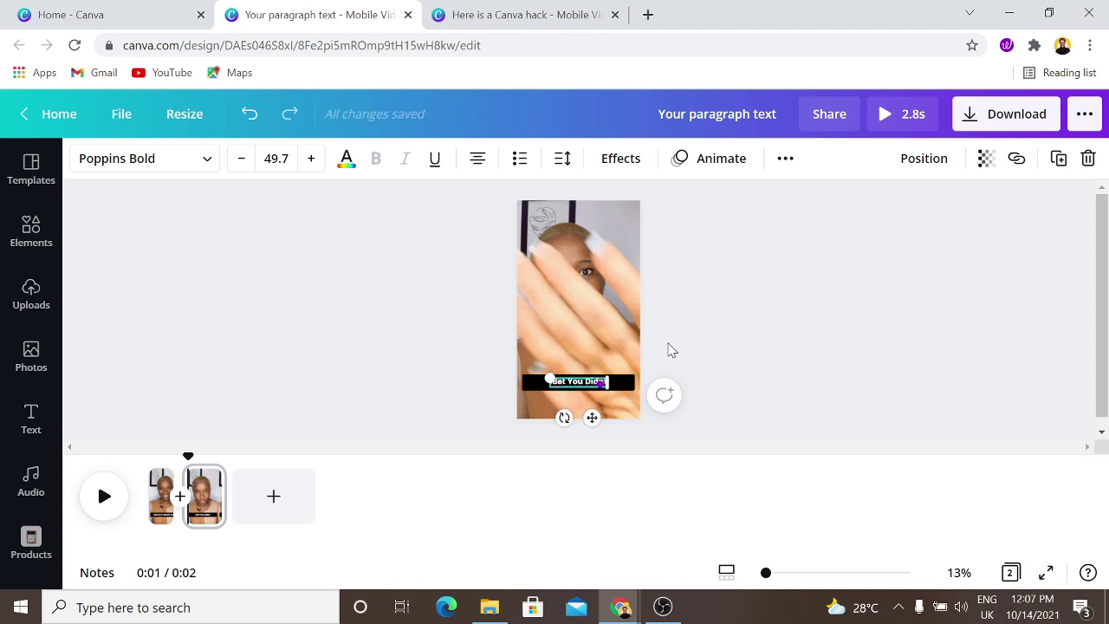
pyautogui.write('t Know')
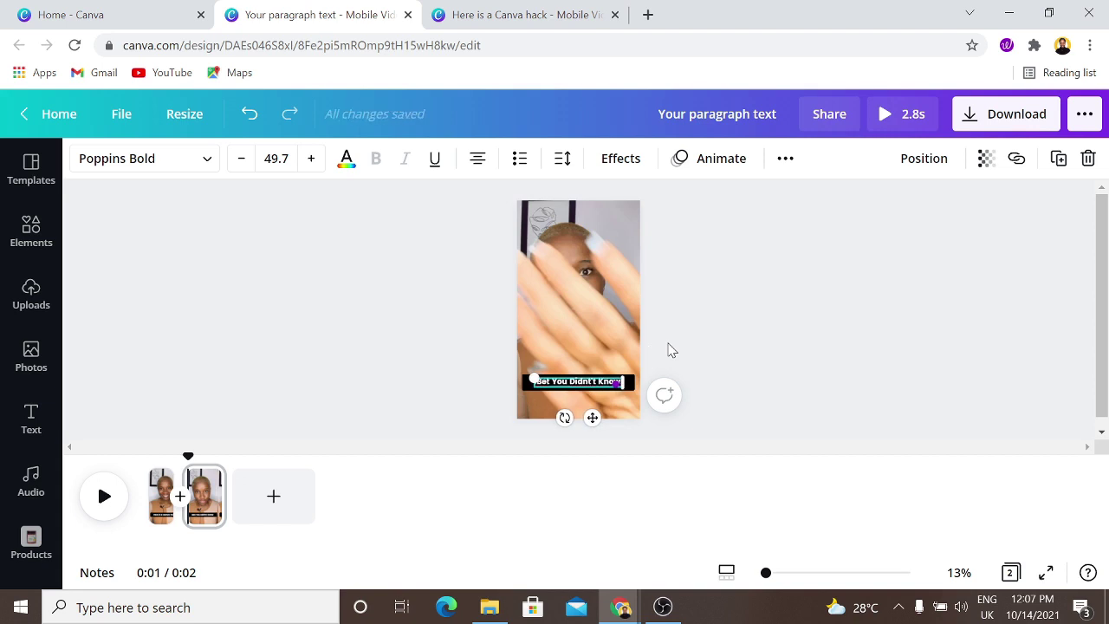
pyautogui.write(' Abo')
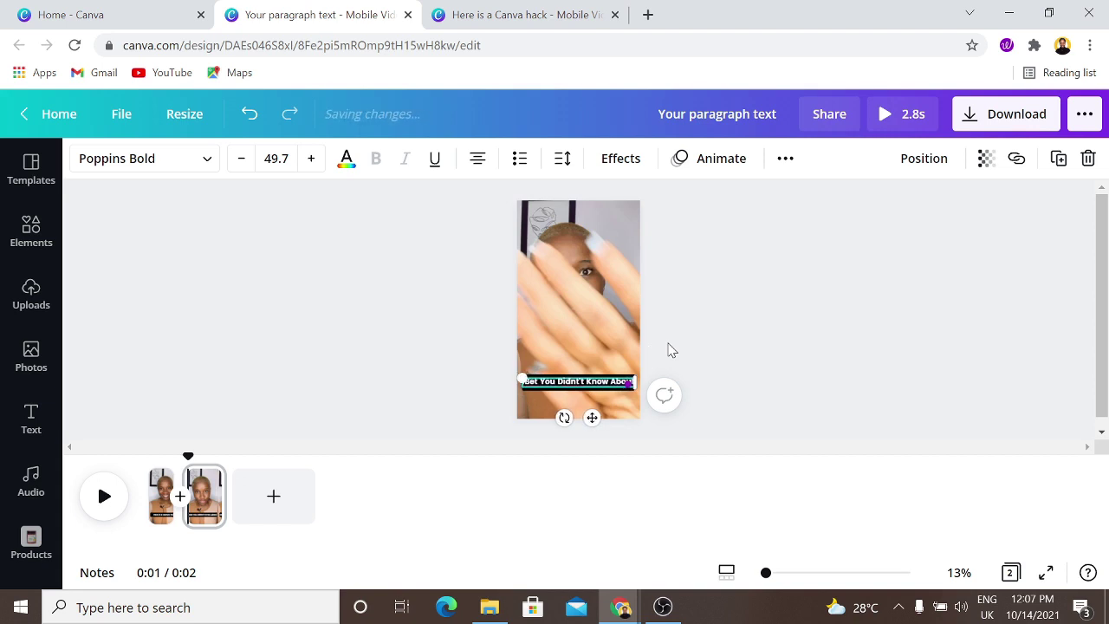
pyautogui.rightClick(565, 385)
pyautogui.click(654, 195)
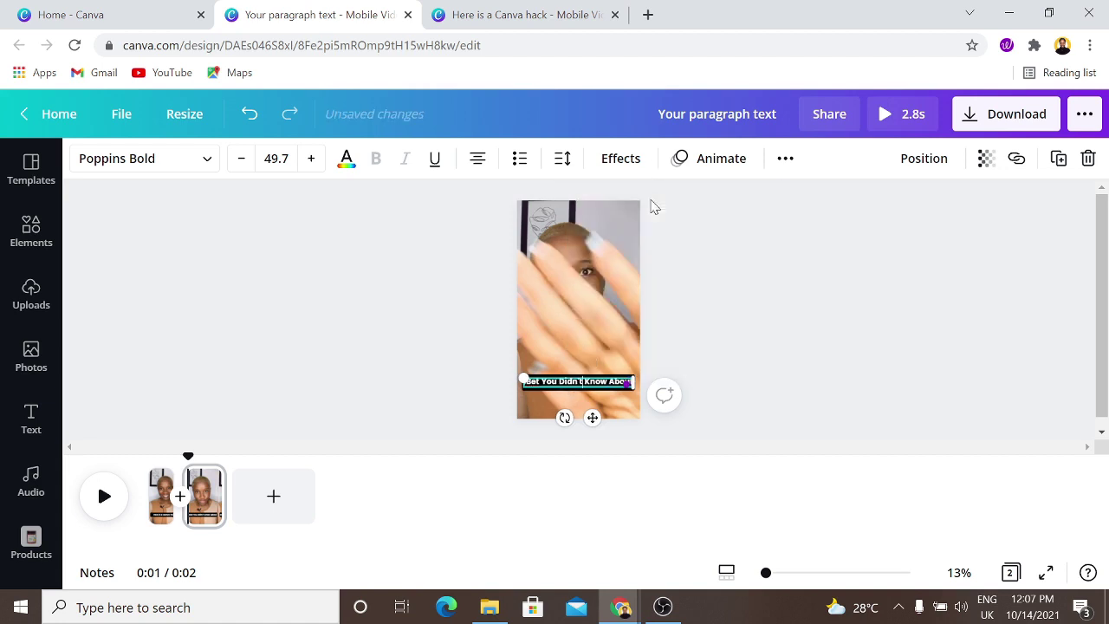
pyautogui.click(470, 332)
pyautogui.click(547, 395)
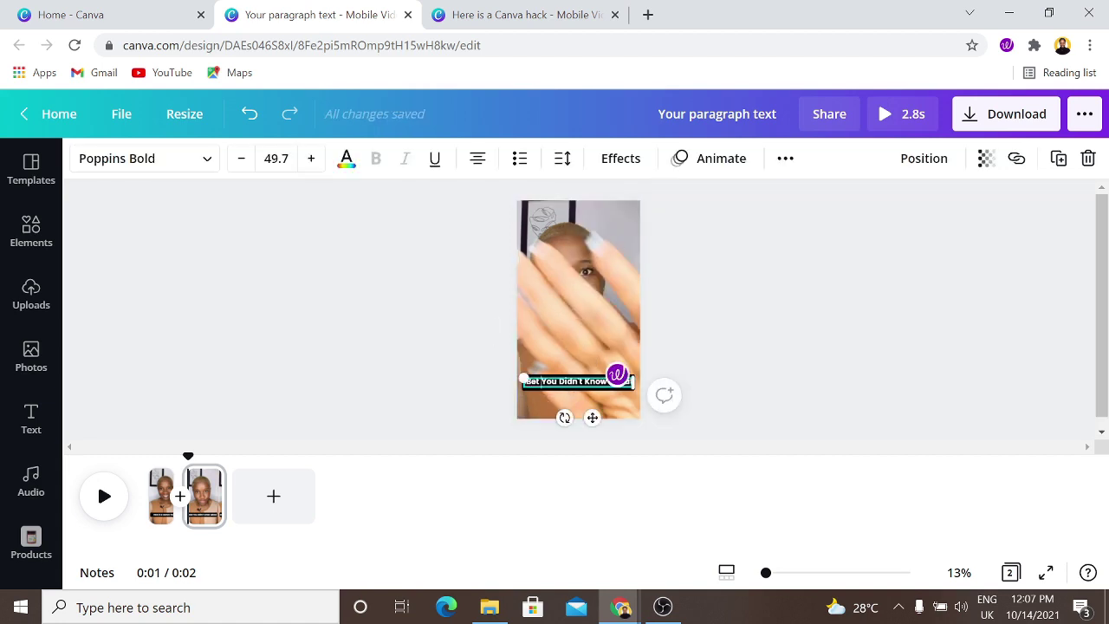
pyautogui.write('Abo')
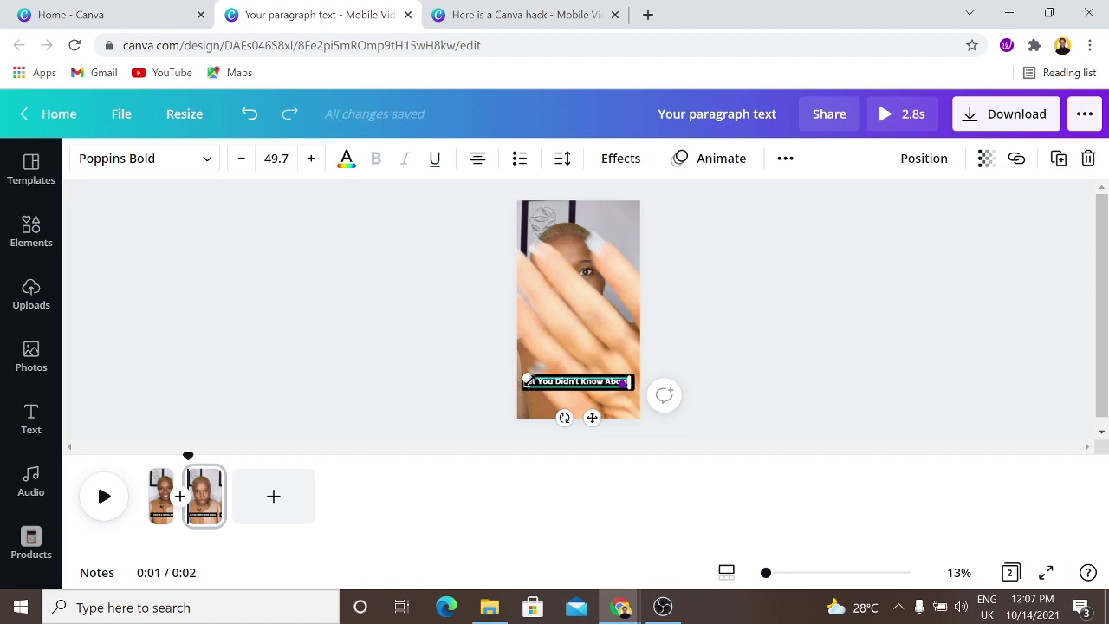
pyautogui.click(527, 381)
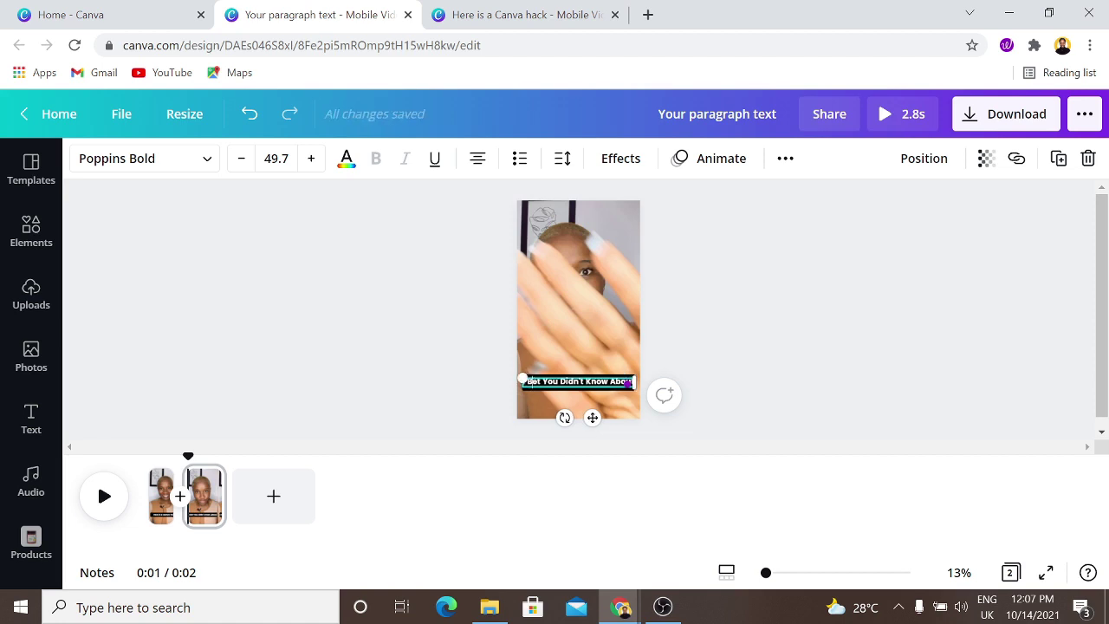
pyautogui.click(752, 314)
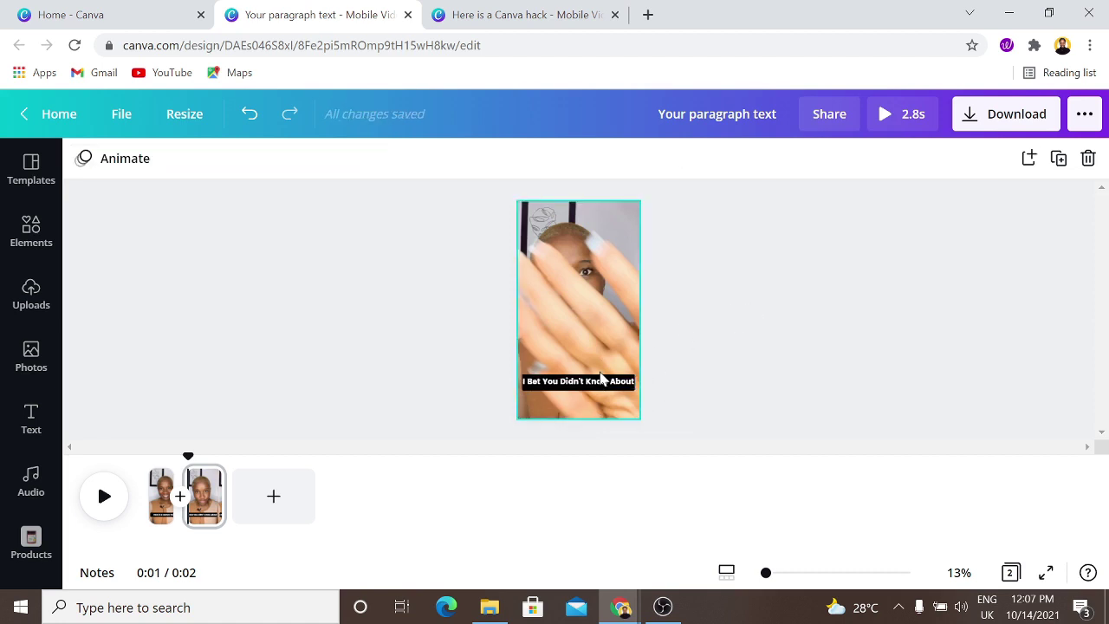
# - Shrink the caption to font size 46.7 and centre it horizontally on the page
pyautogui.click(533, 384)
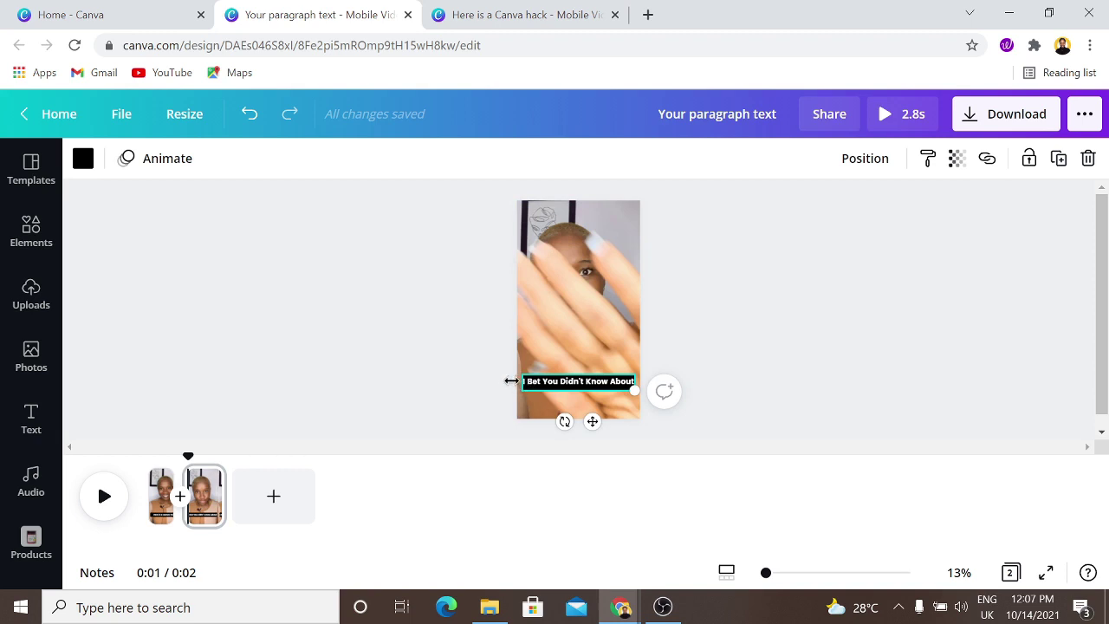
pyautogui.doubleClick(607, 383)
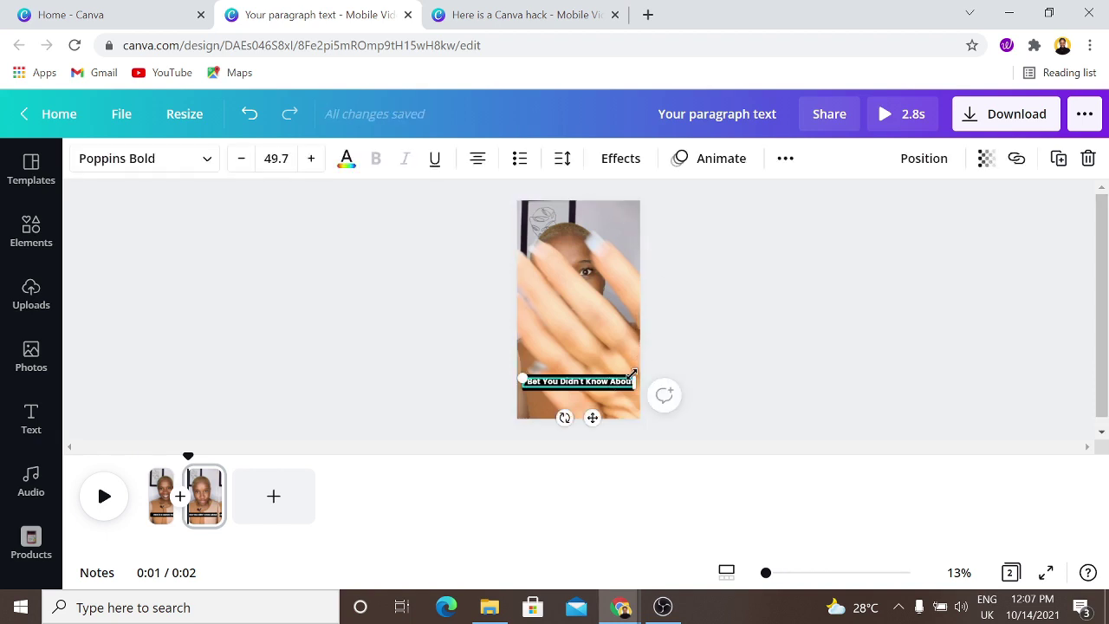
pyautogui.moveTo(632, 375); pyautogui.dragTo(626, 374)
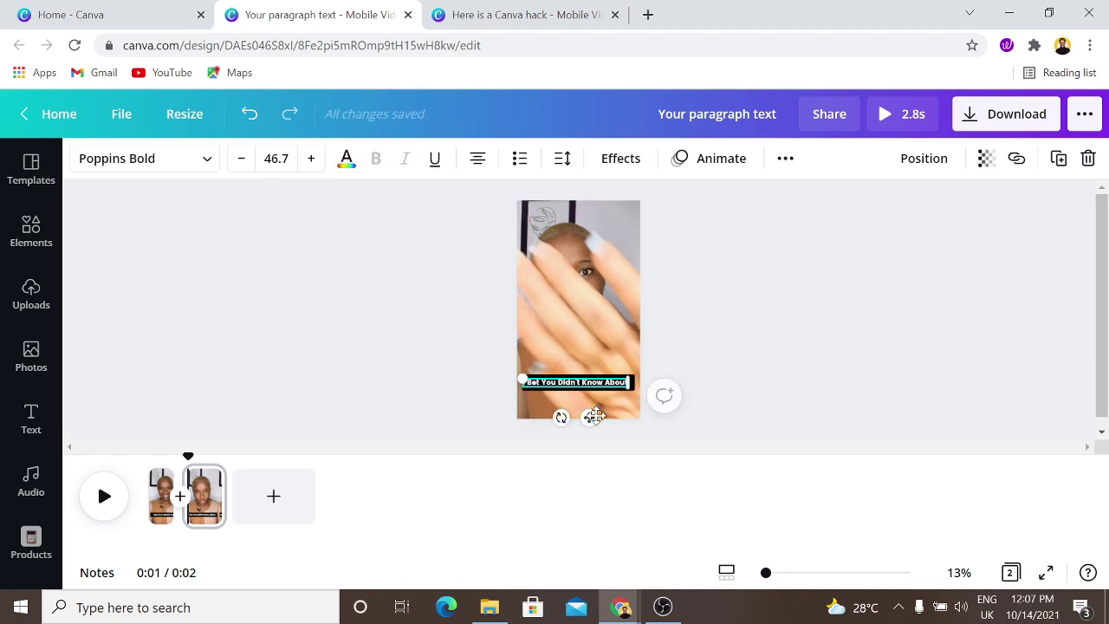
pyautogui.moveTo(593, 420); pyautogui.dragTo(598, 420)
pyautogui.click(581, 374)
pyautogui.click(708, 312)
pyautogui.doubleClick(615, 383)
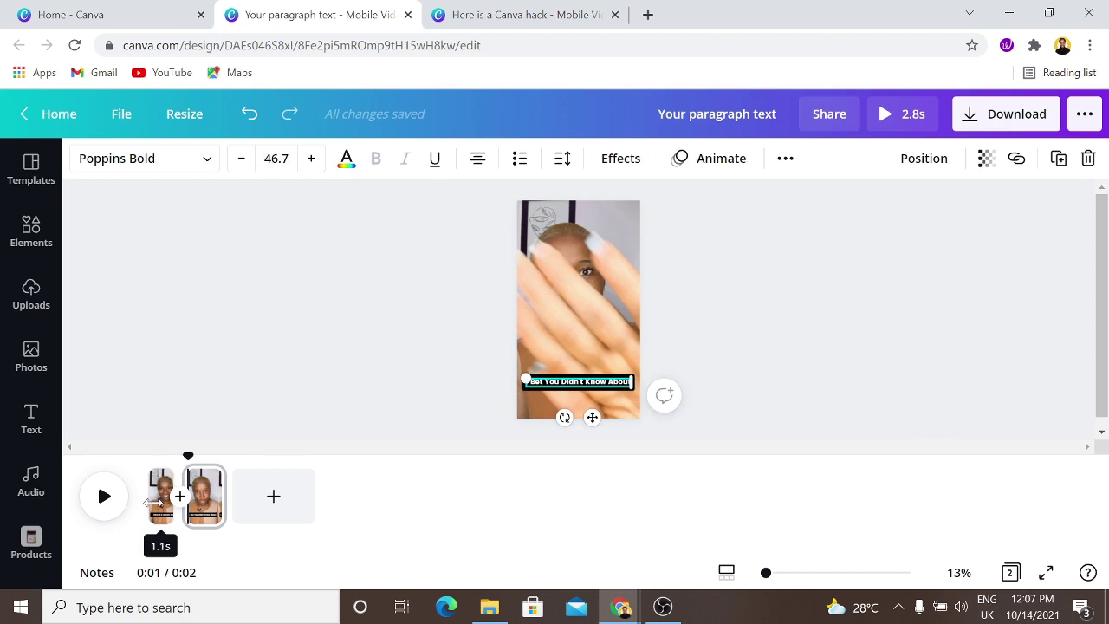
# - Set page 1's 'Here is a Canva Hack' caption to font size 46.7 and preview the video
pyautogui.click(161, 499)
pyautogui.doubleClick(550, 388)
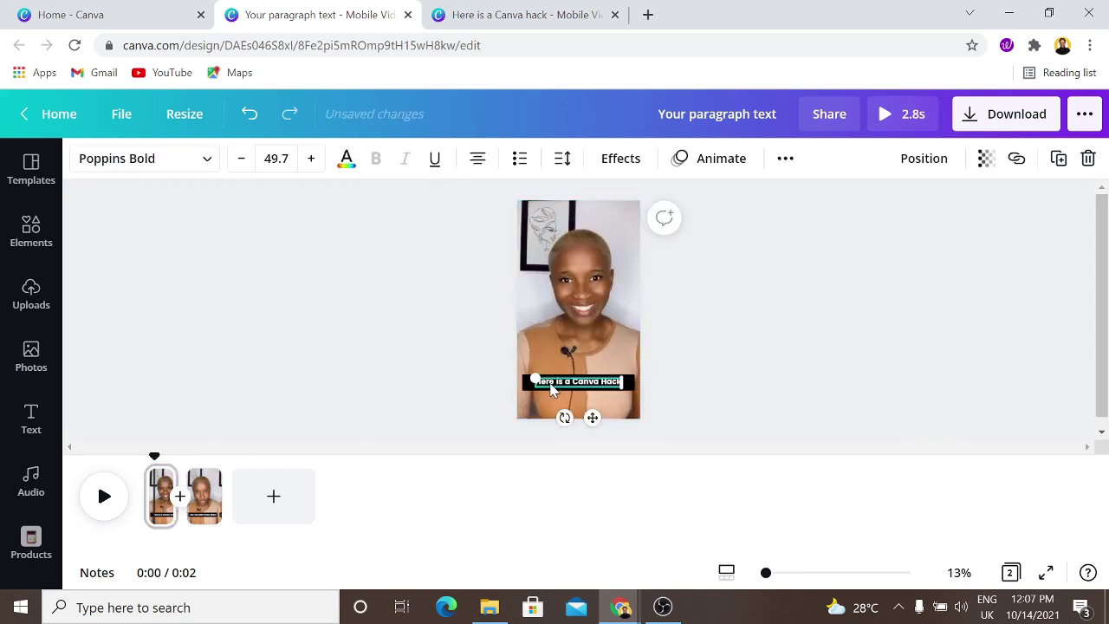
pyautogui.click(277, 157)
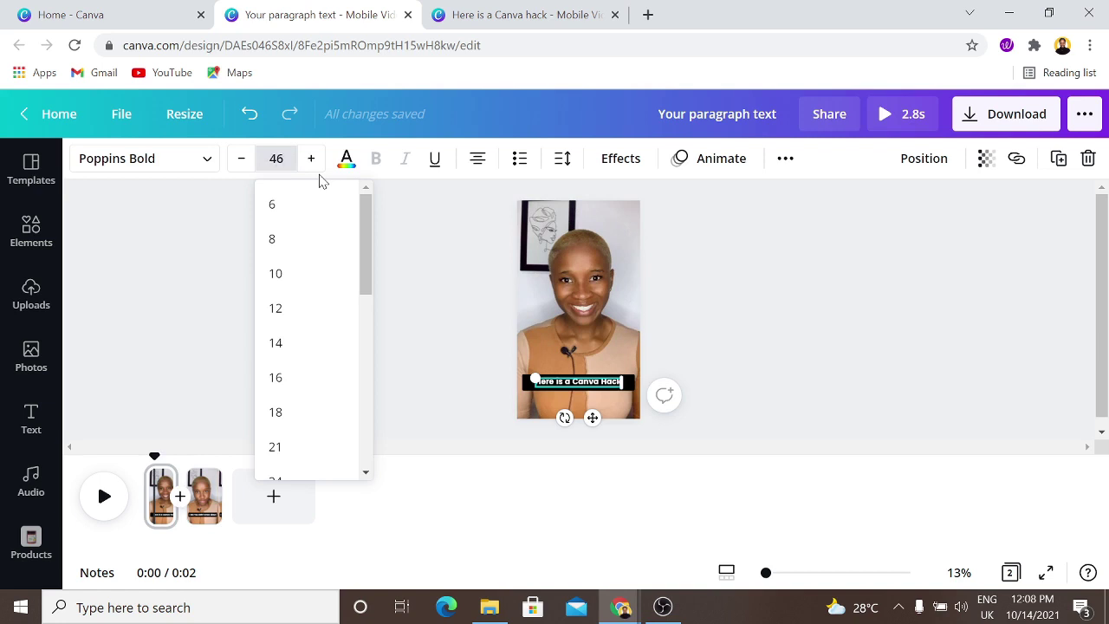
pyautogui.click(760, 274)
pyautogui.click(892, 120)
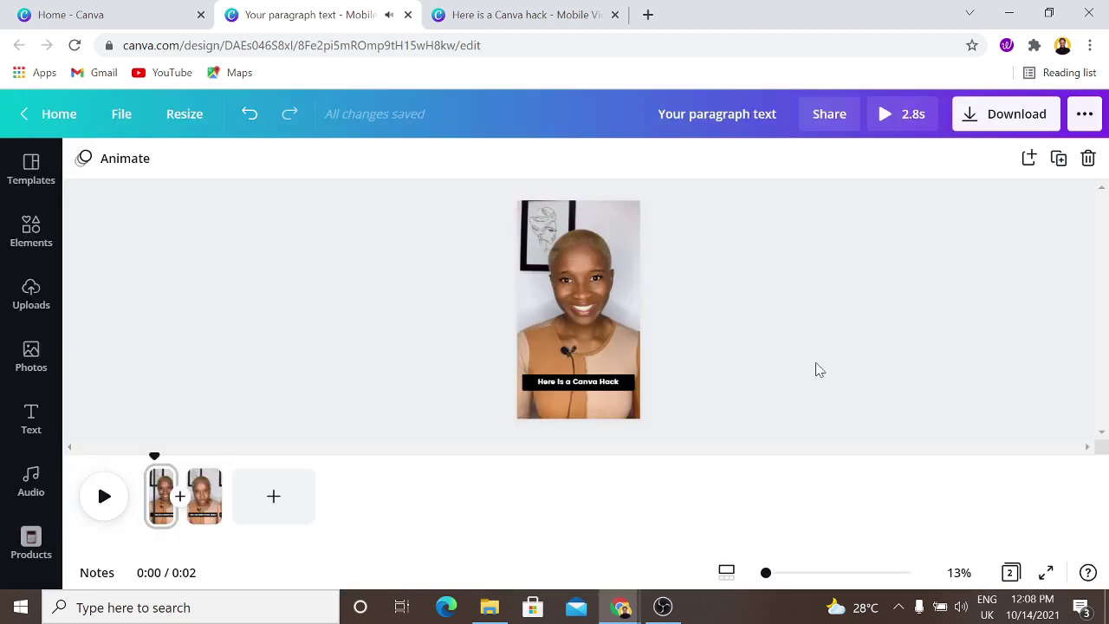
pyautogui.click(578, 388)
pyautogui.click(572, 391)
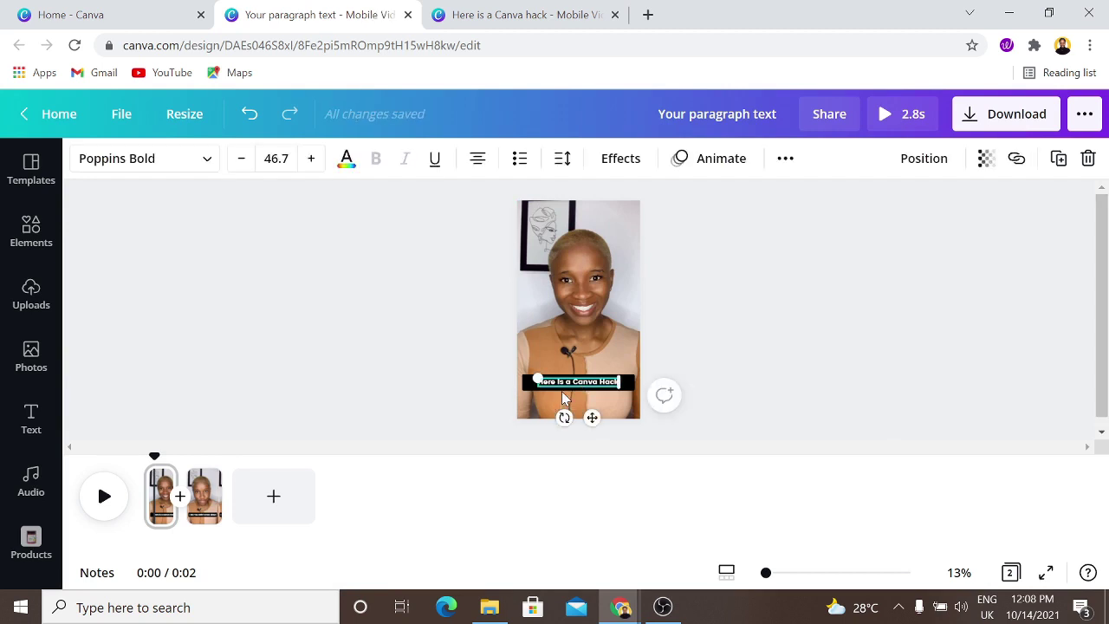
# - Give the page 1 caption 'Here is a Canva Hack' the Typewriter text animation
pyautogui.click(721, 163)
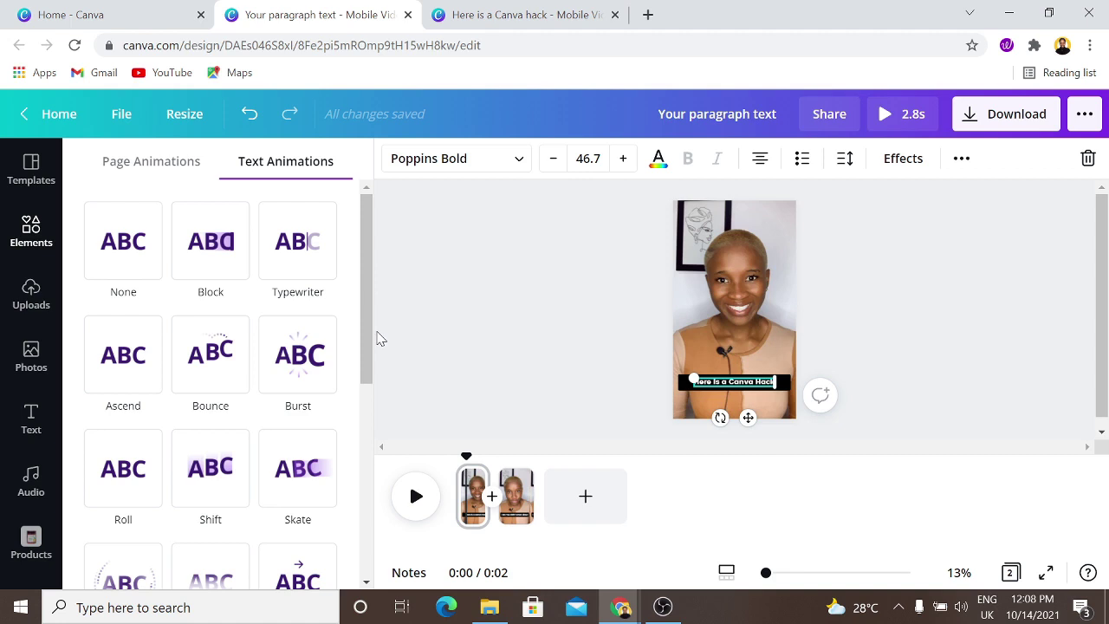
pyautogui.click(303, 272)
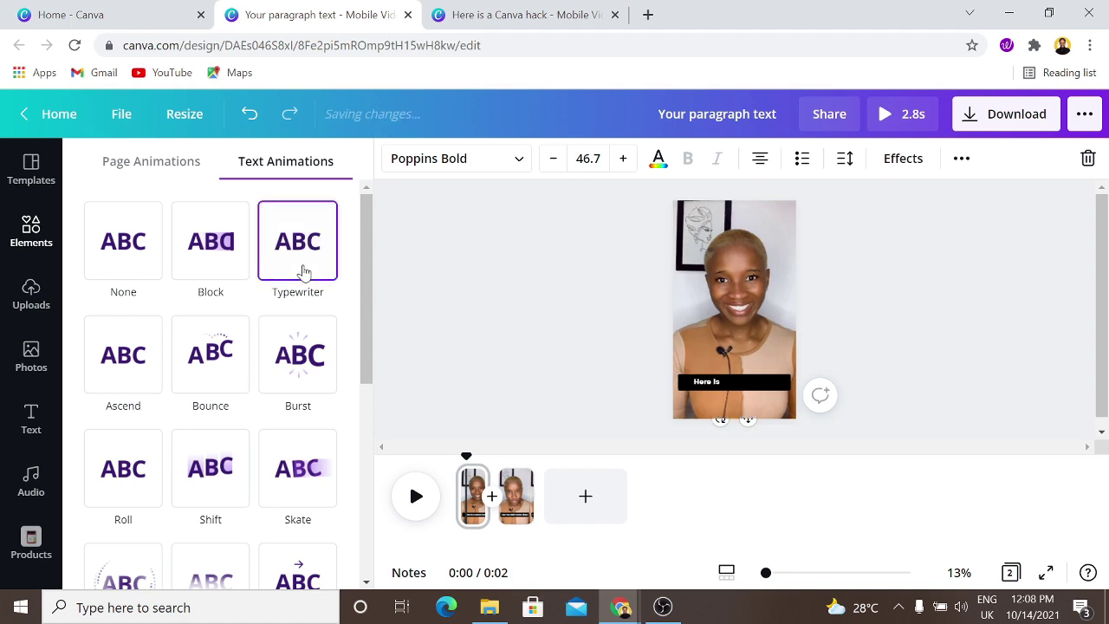
pyautogui.click(435, 312)
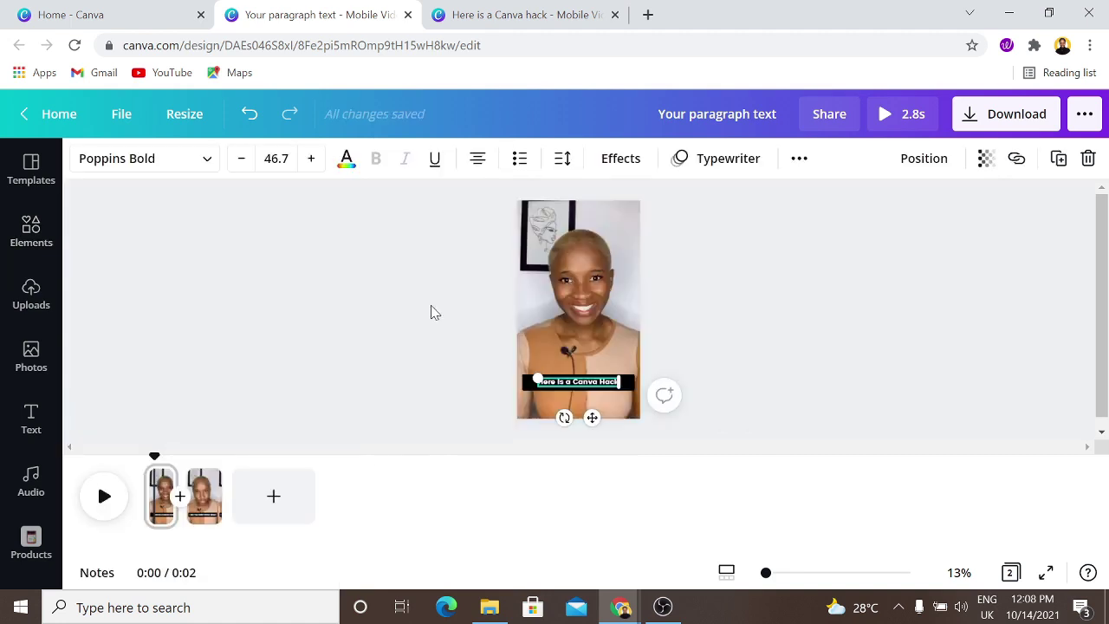
# - Apply Typewriter to page 2's caption 'I Bet You Didn't Know About' and preview the 2.8s video
pyautogui.click(206, 513)
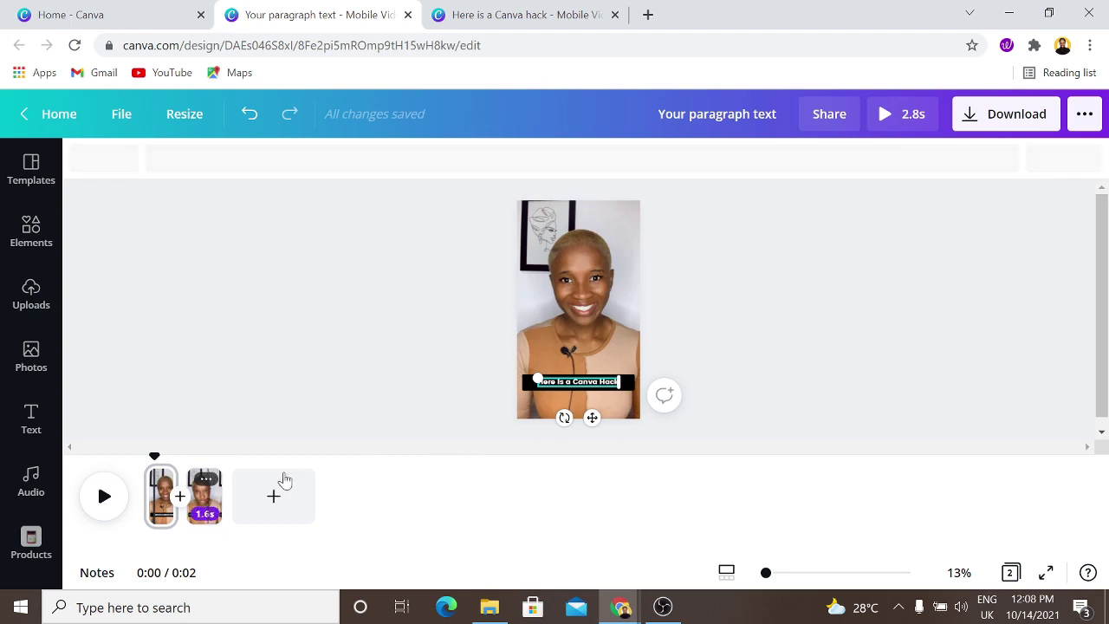
pyautogui.doubleClick(572, 394)
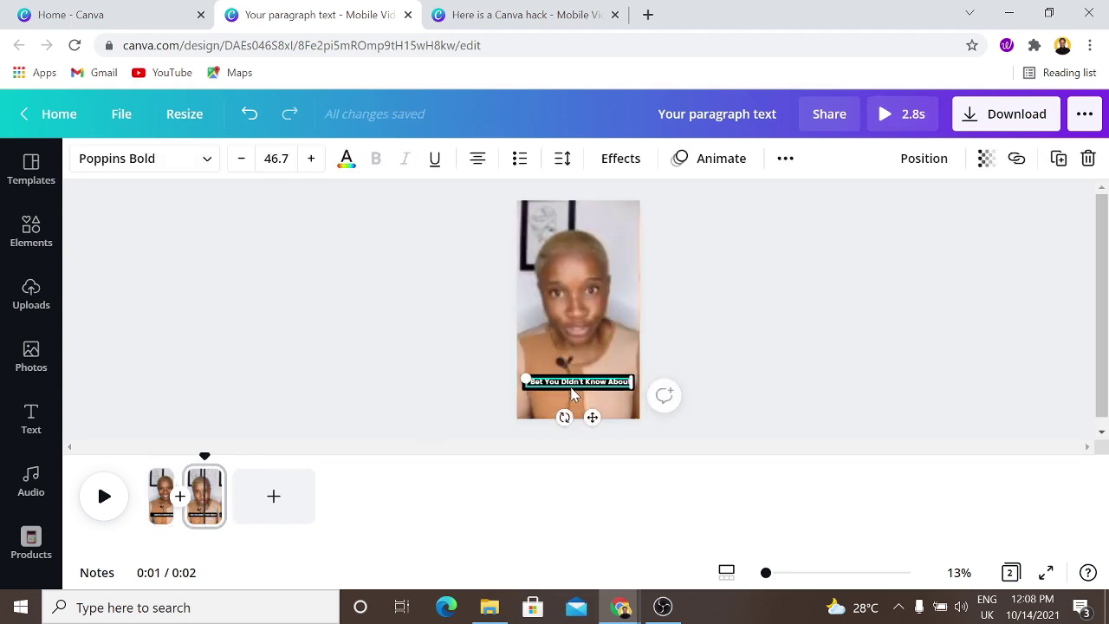
pyautogui.click(699, 164)
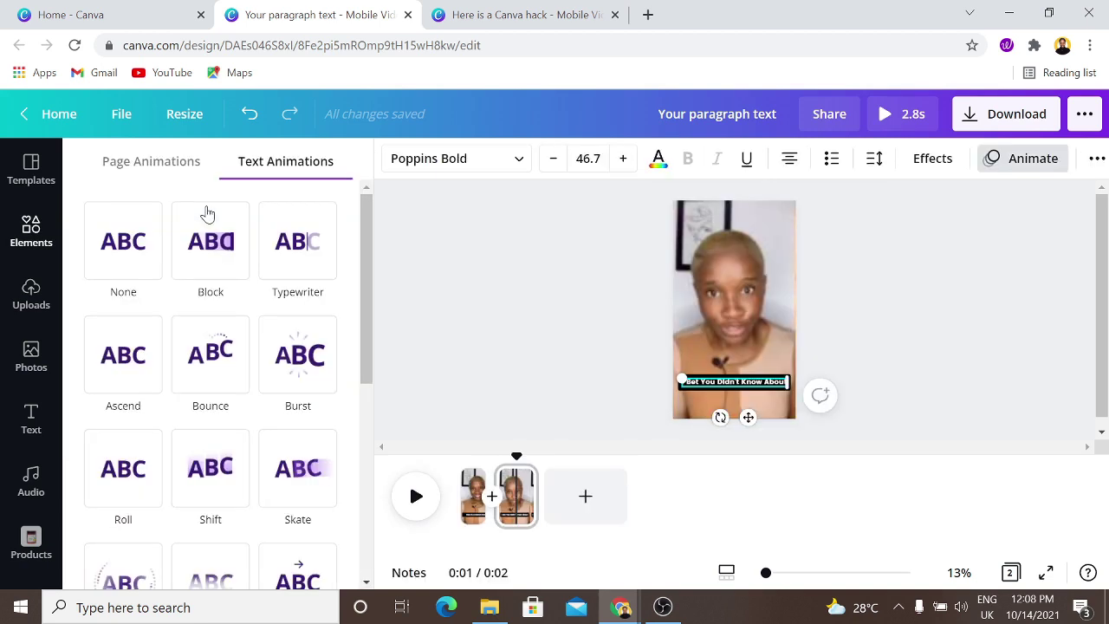
pyautogui.click(295, 249)
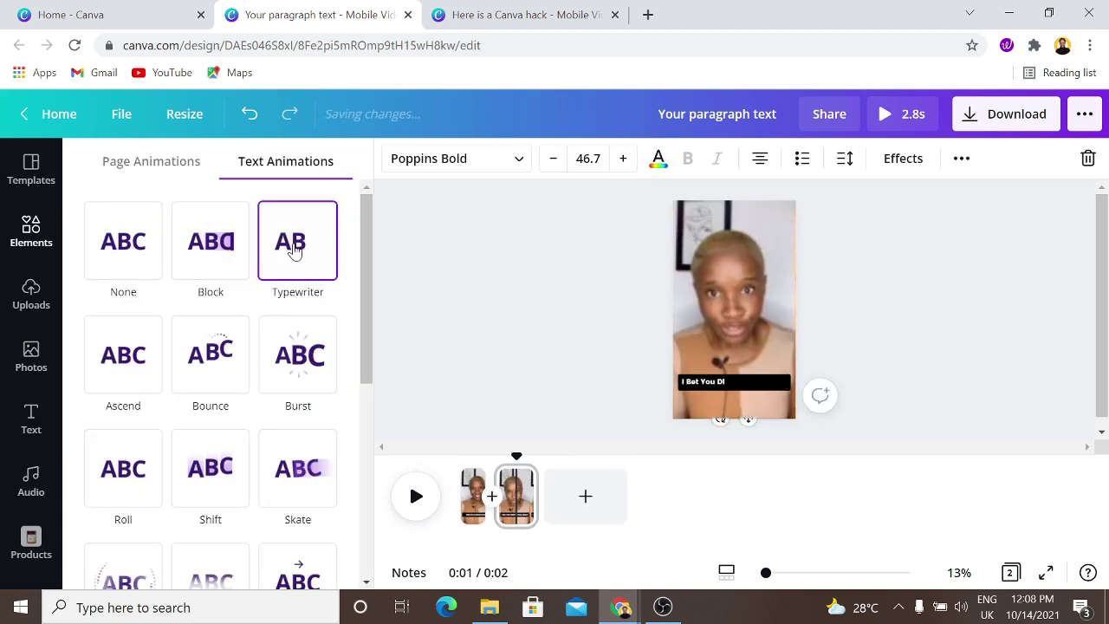
pyautogui.click(863, 238)
pyautogui.click(892, 113)
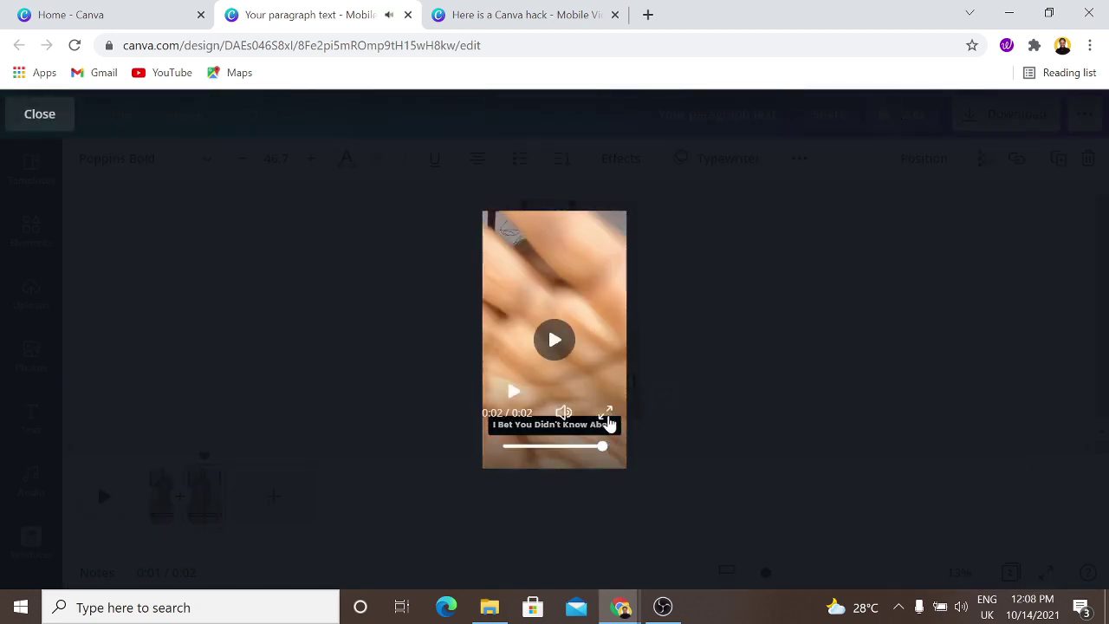
# - Replay the 2.8s preview full screen, then exit and return to the page 2 editor
pyautogui.click(606, 414)
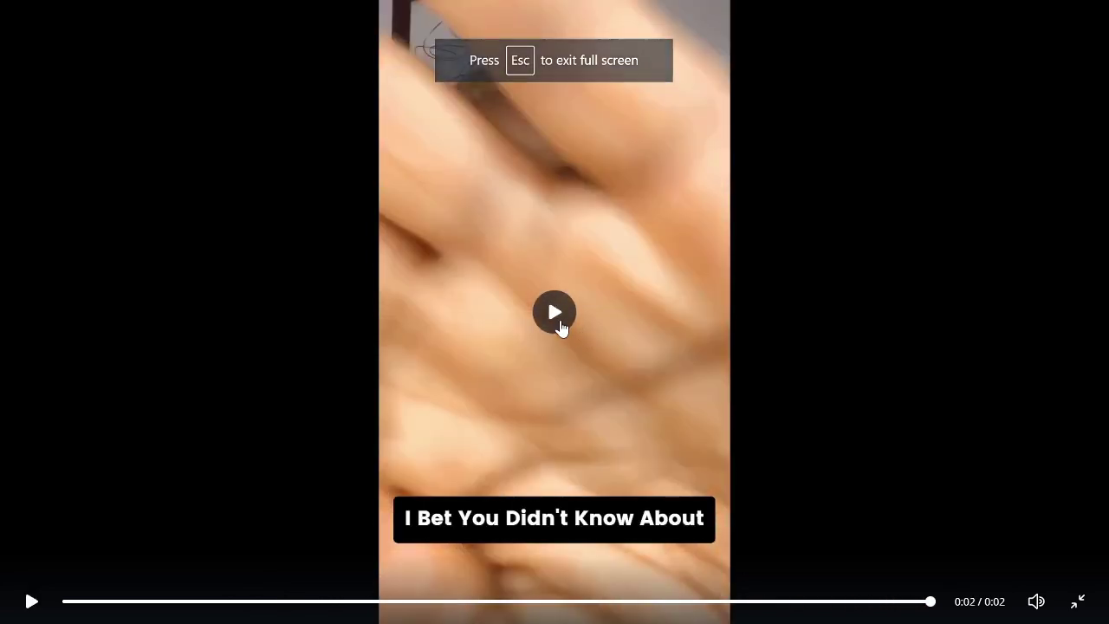
pyautogui.click(555, 313)
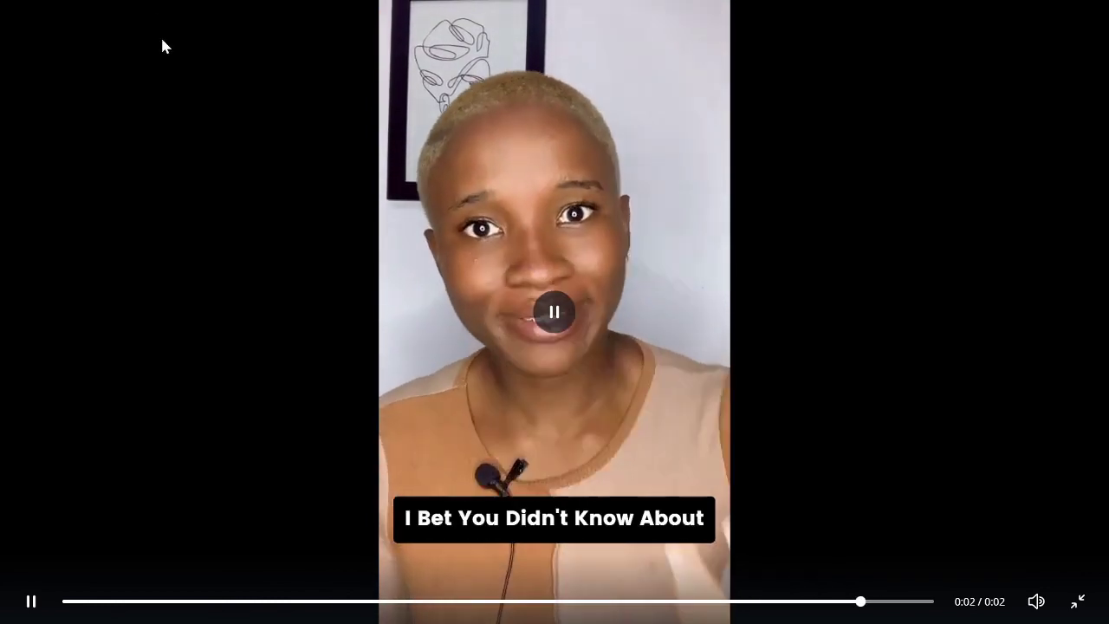
pyautogui.press('Escape')
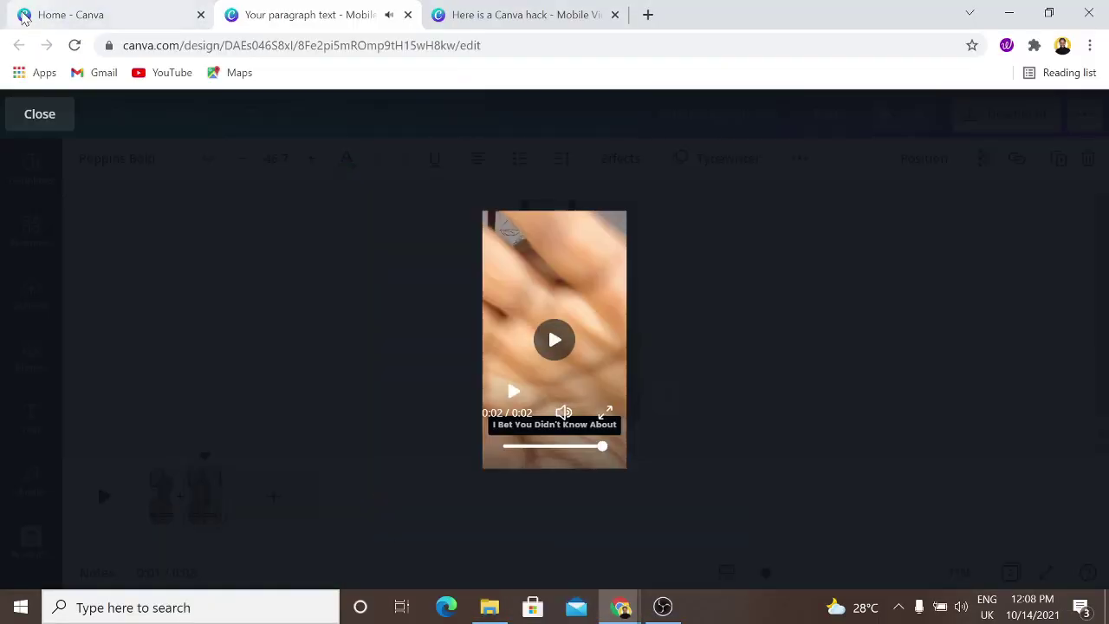
pyautogui.click(48, 122)
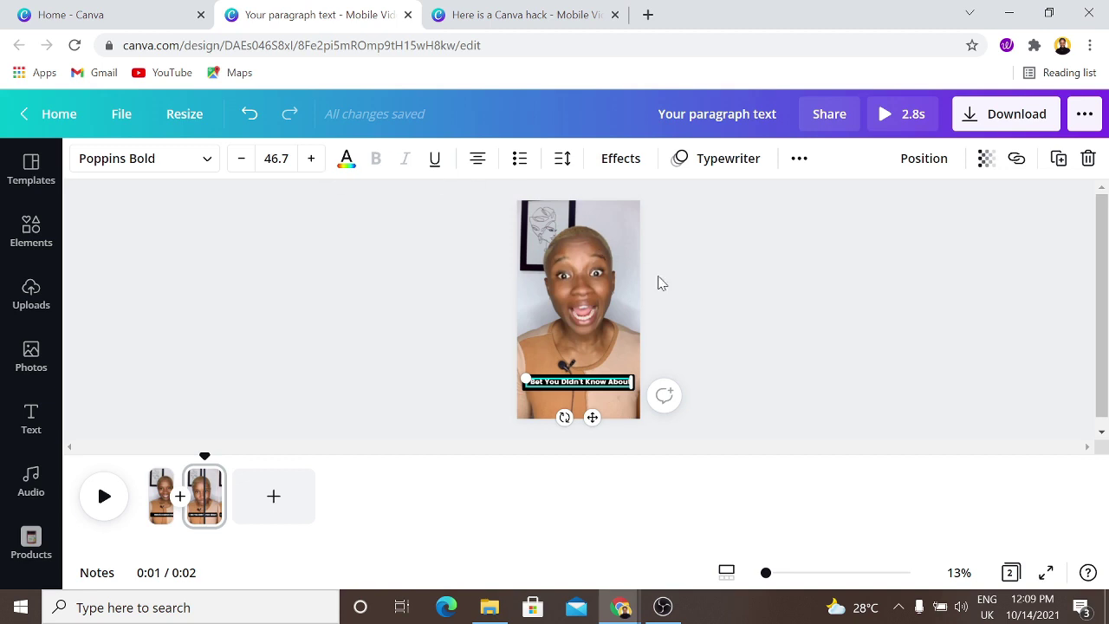
pyautogui.click(683, 290)
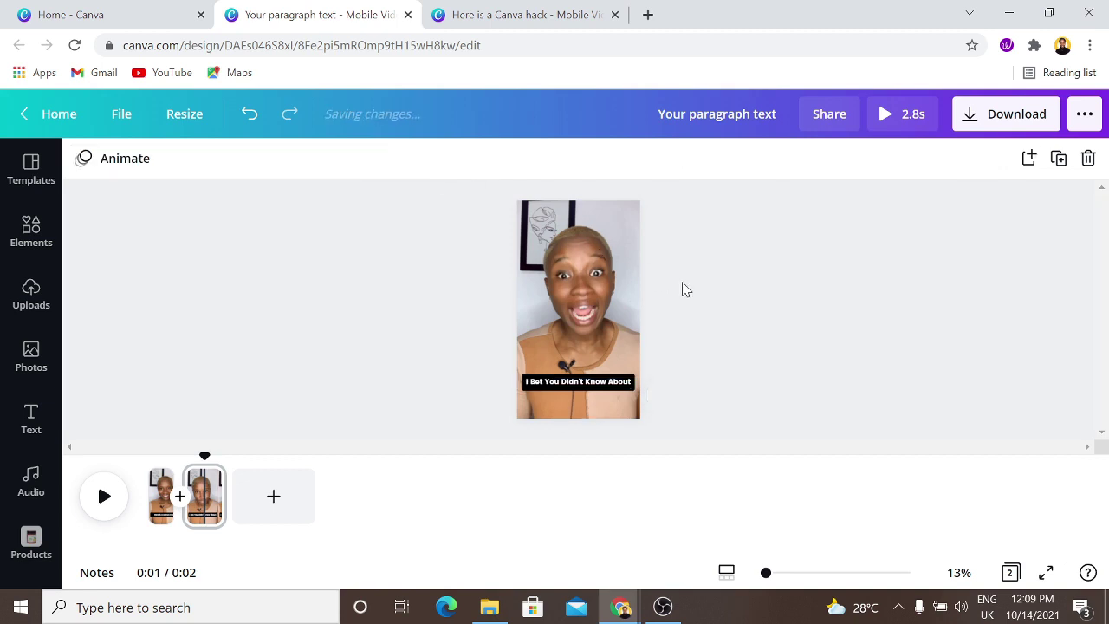
pyautogui.click(611, 393)
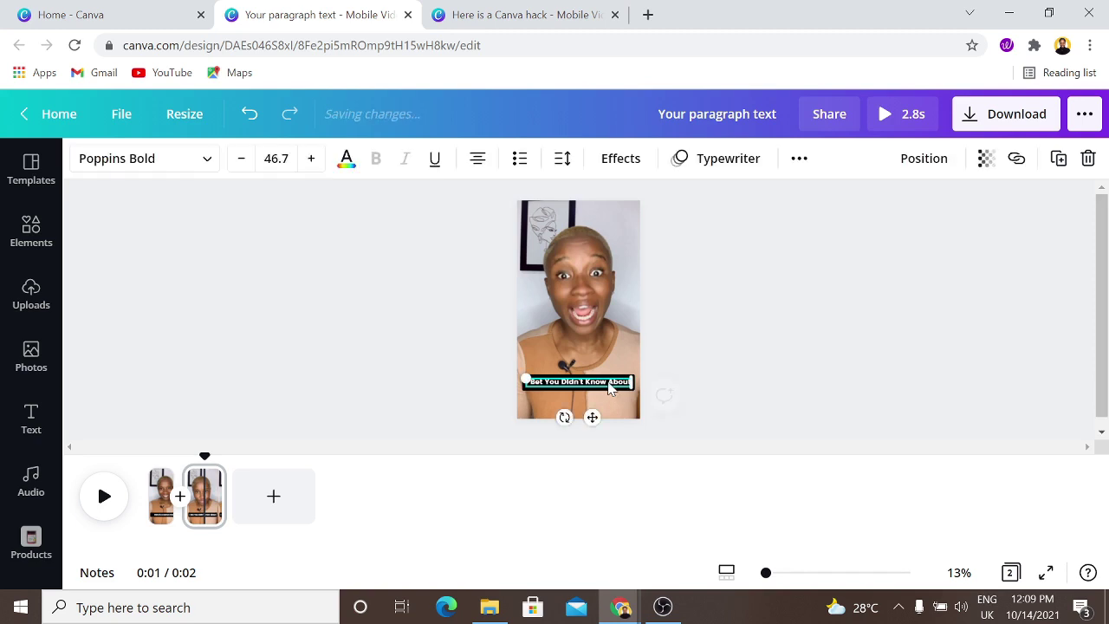
pyautogui.click(618, 167)
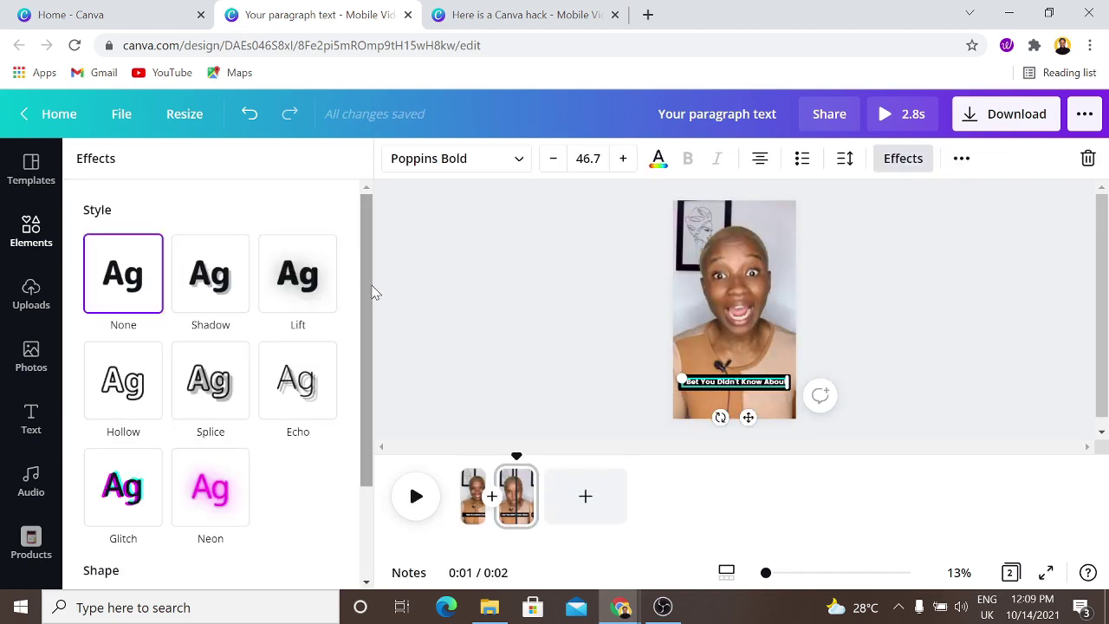
pyautogui.moveTo(371, 292); pyautogui.dragTo(373, 404)
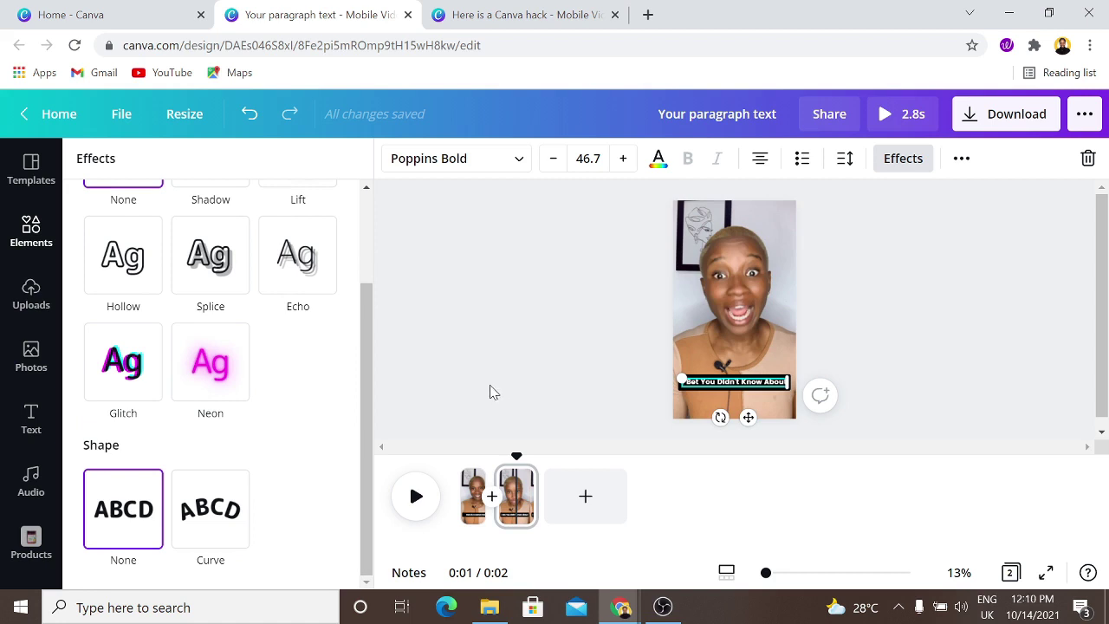
pyautogui.moveTo(374, 438); pyautogui.dragTo(367, 275)
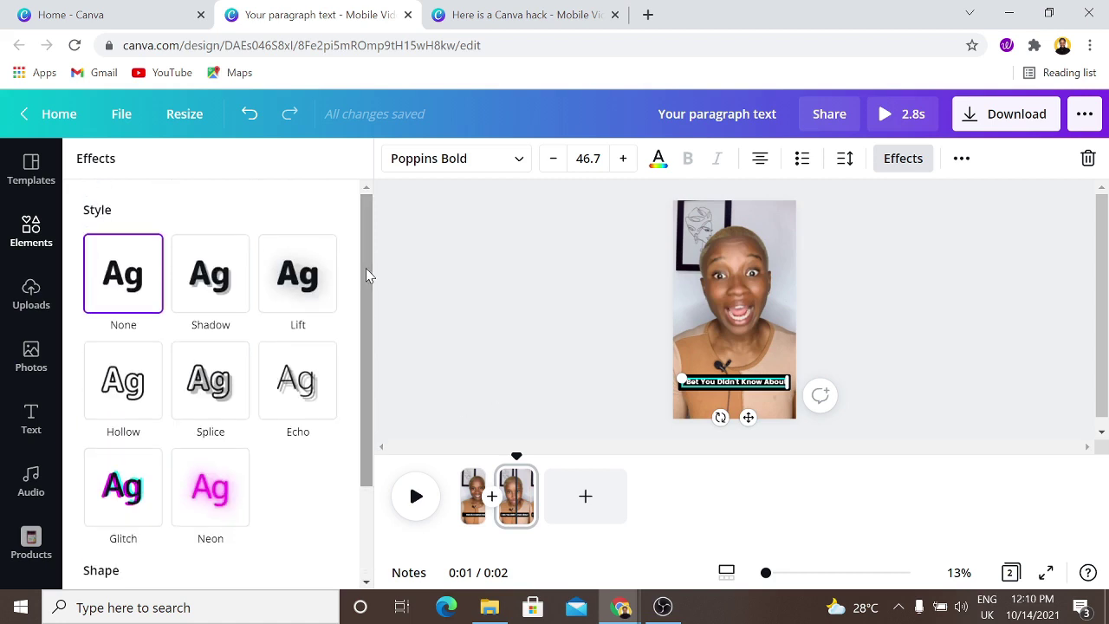
pyautogui.click(436, 276)
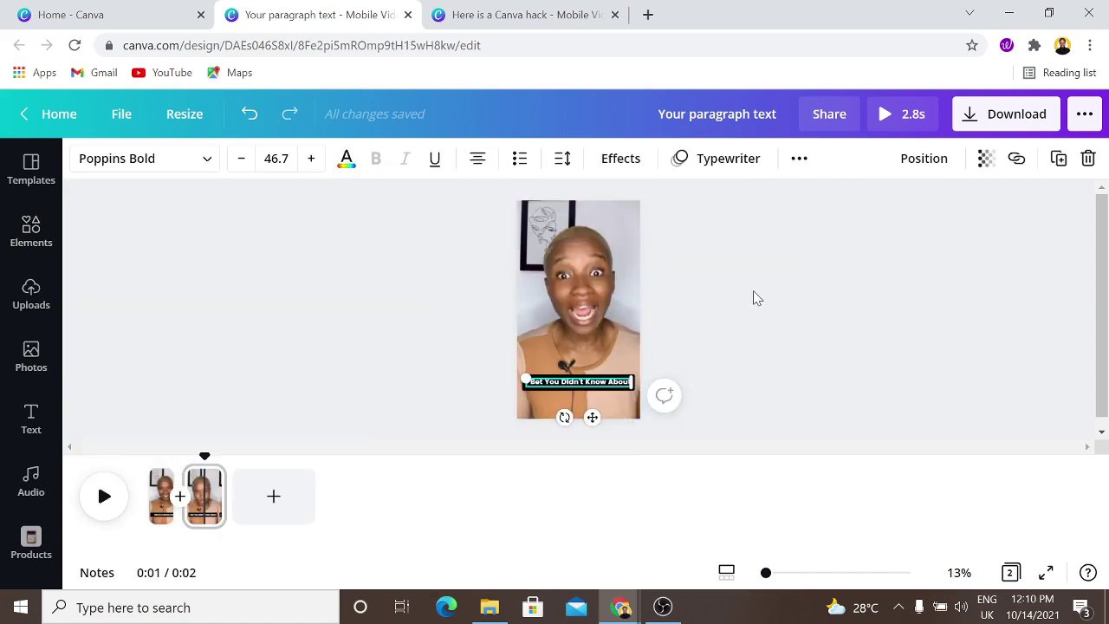